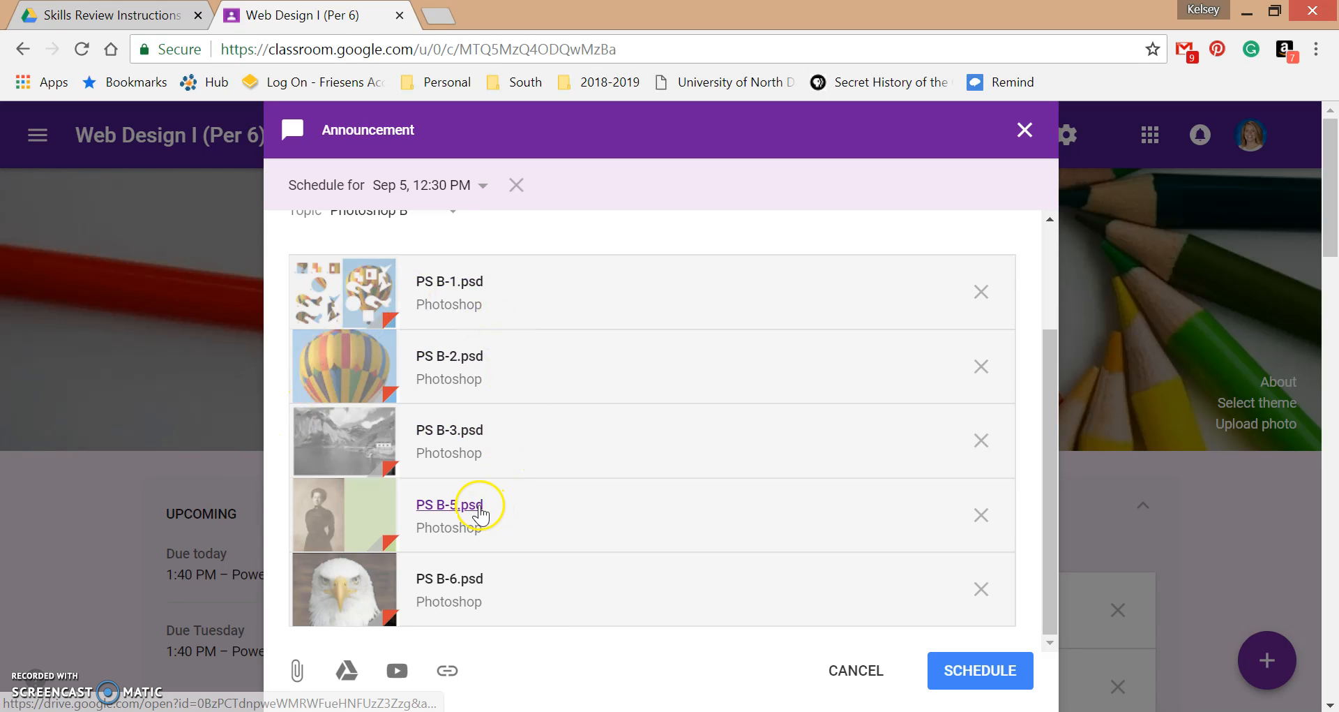
Open the PS B-5.psd attachment in its own window, download it, and open the downloaded file in Photoshop
{"action": "left_click", "coordinate": [474, 505]}
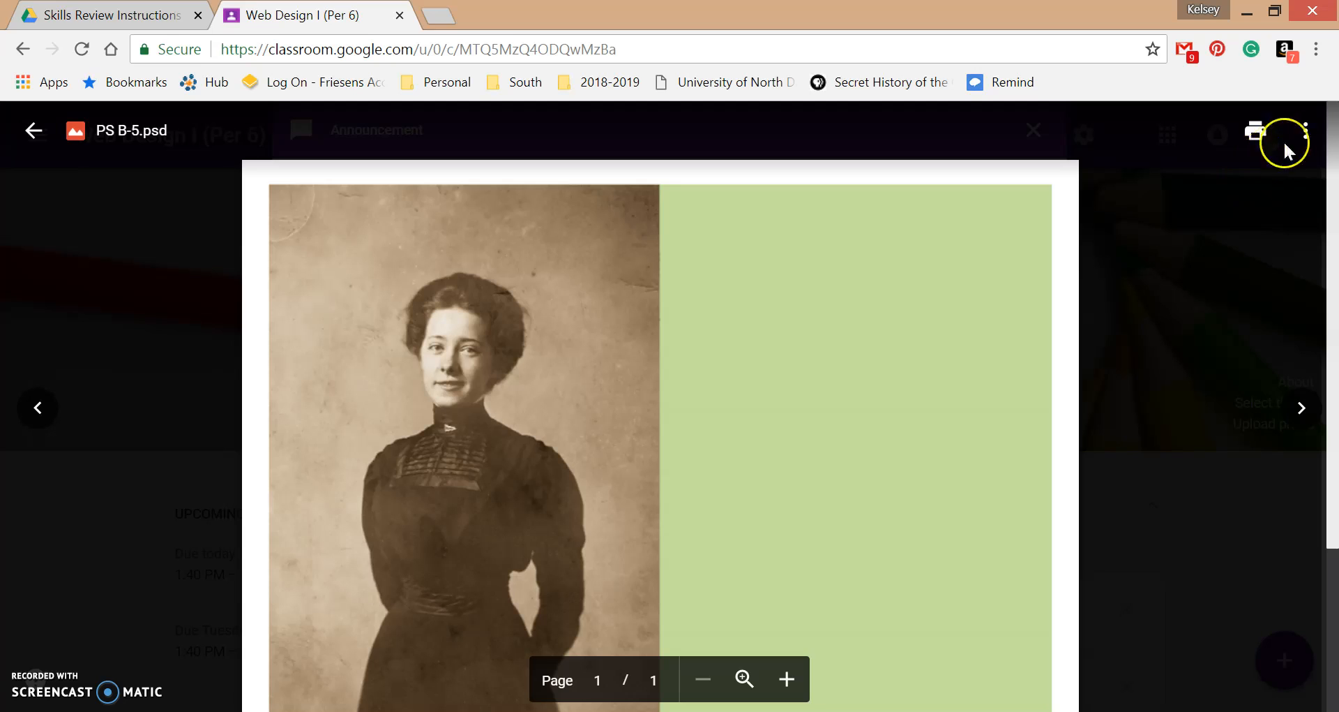
{"action": "left_click", "coordinate": [1294, 138]}
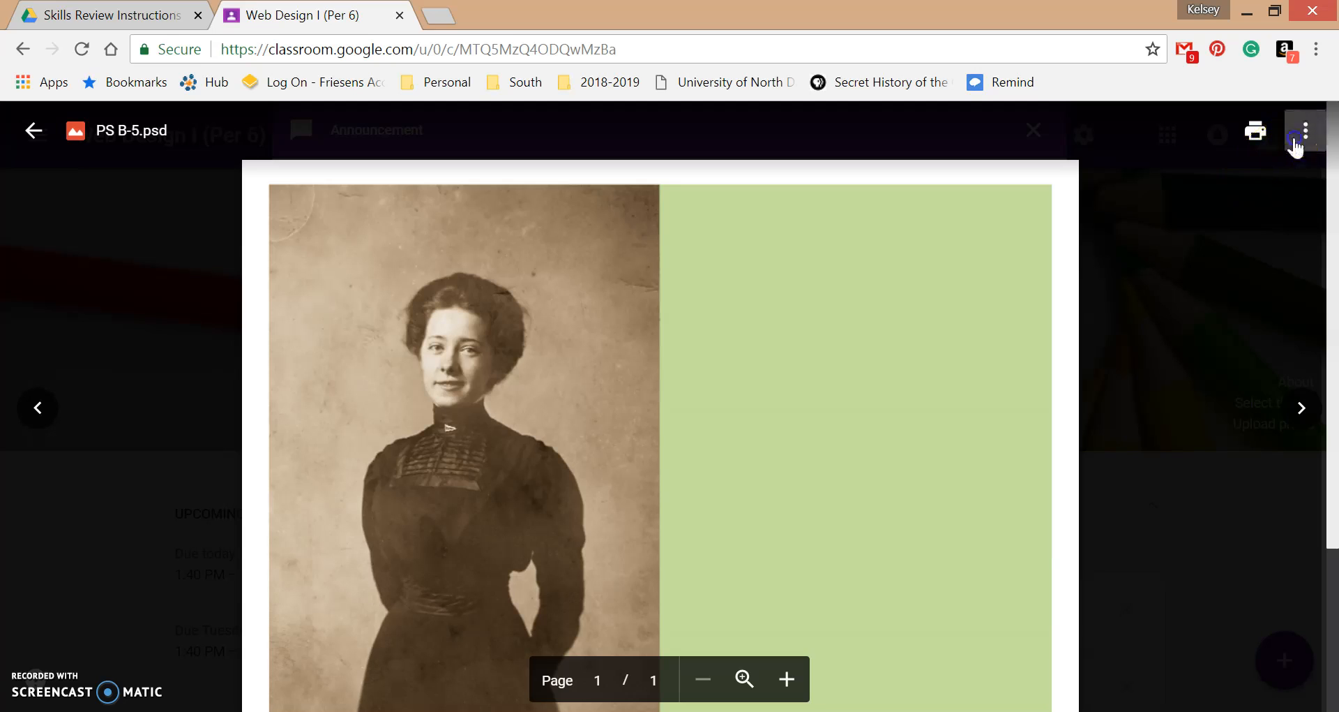
{"action": "left_click", "coordinate": [1274, 229]}
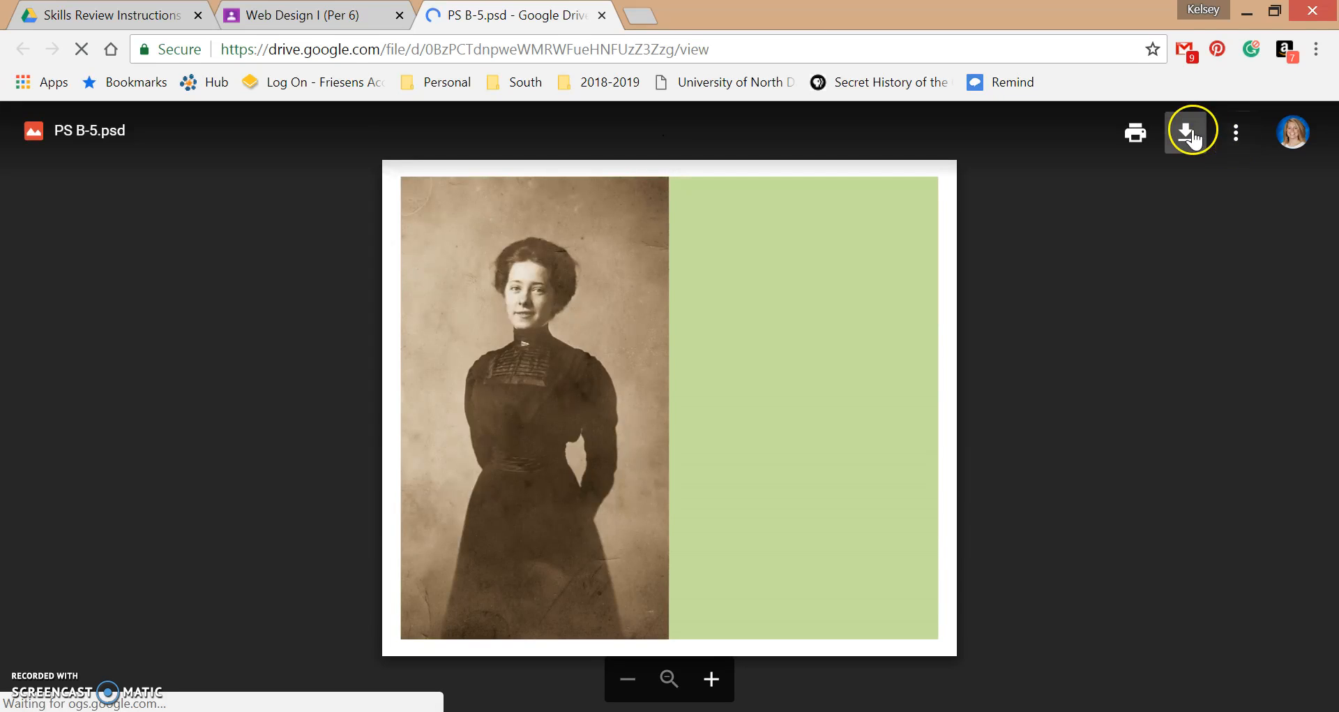
{"action": "left_click", "coordinate": [1192, 133]}
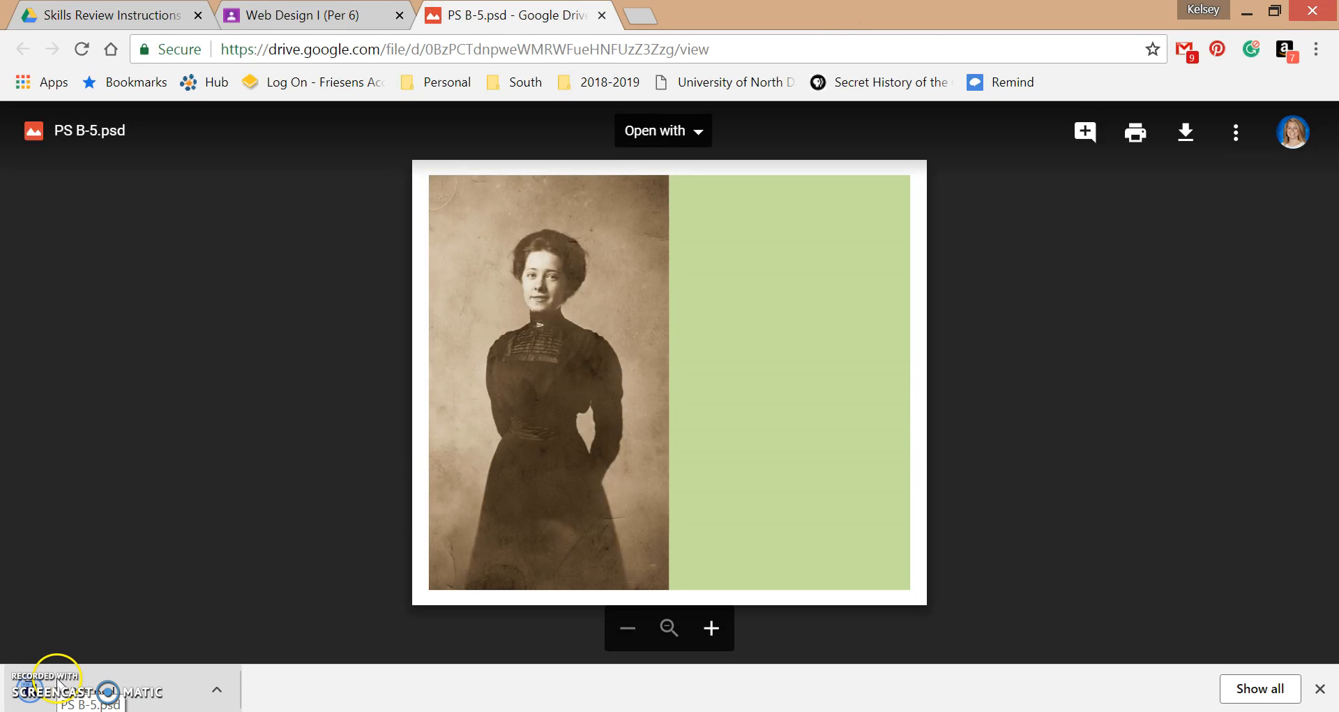
{"action": "left_click", "coordinate": [59, 684]}
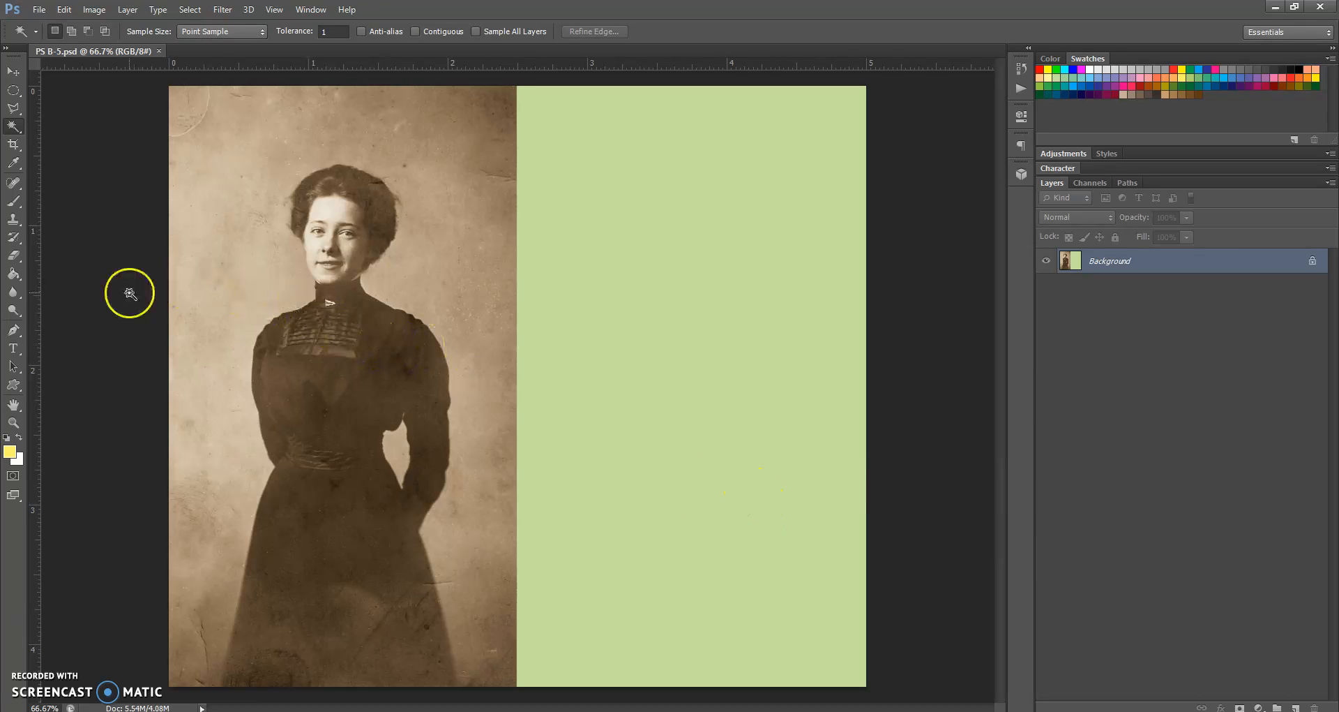
Restore the default black foreground and white background colours, and set the Elliptical Marquee tool's feather to 32 px
{"action": "left_click", "coordinate": [7, 439]}
{"action": "left_click", "coordinate": [11, 457]}
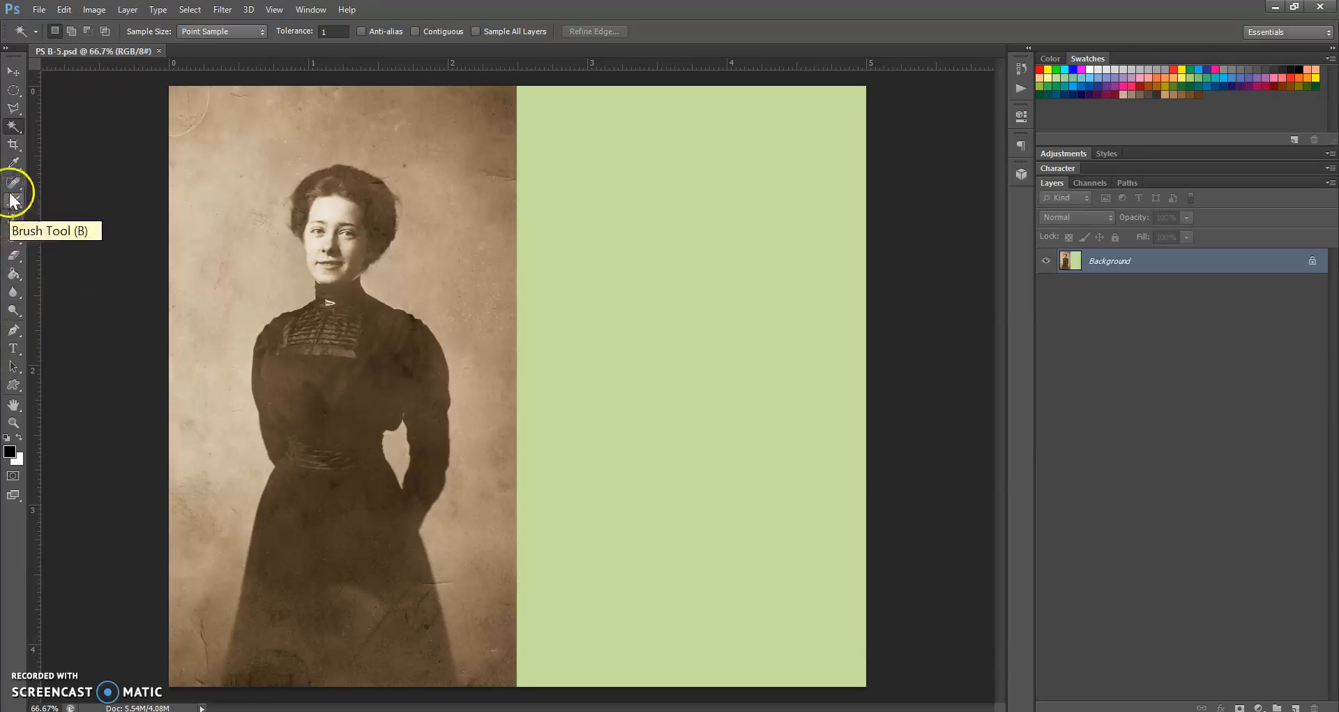
{"action": "left_click", "coordinate": [14, 92]}
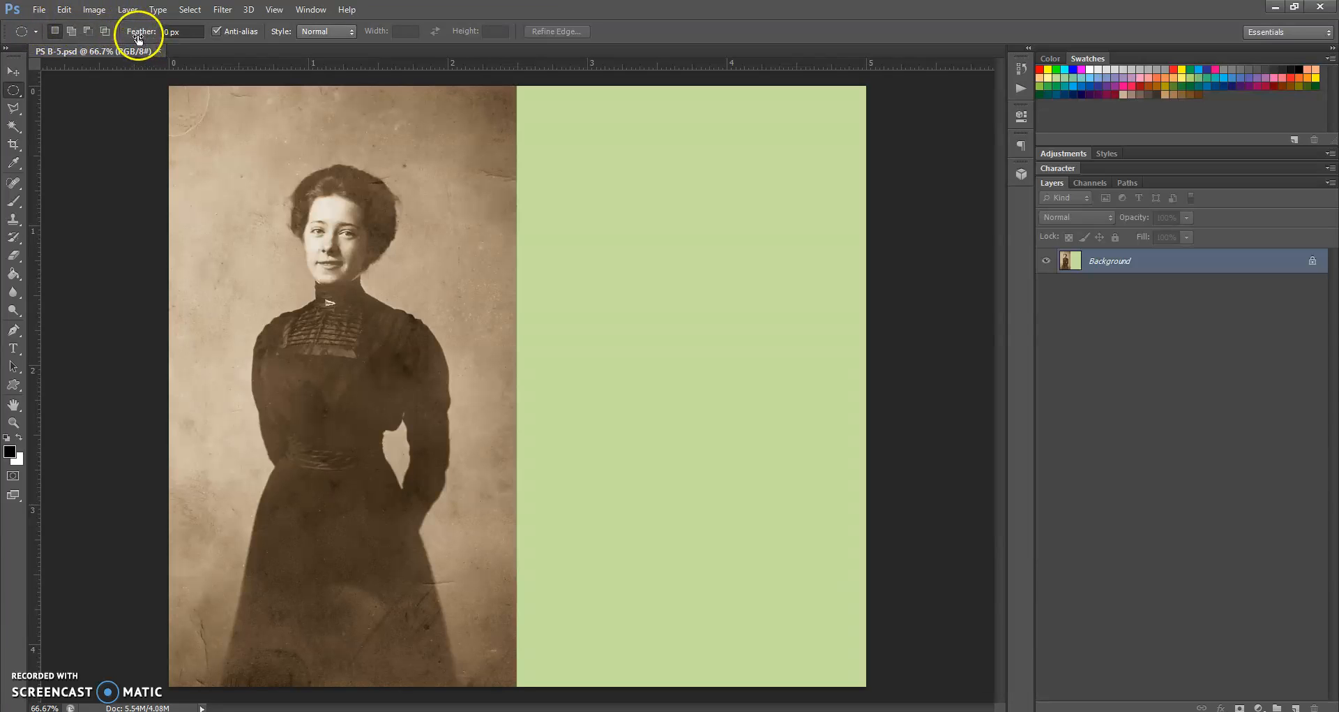
{"action": "left_click", "coordinate": [173, 34]}
{"action": "key", "text": "BackSpace"}
{"action": "key", "text": "BackSpace"}
{"action": "type", "text": "32"}
{"action": "left_click", "coordinate": [188, 32]}
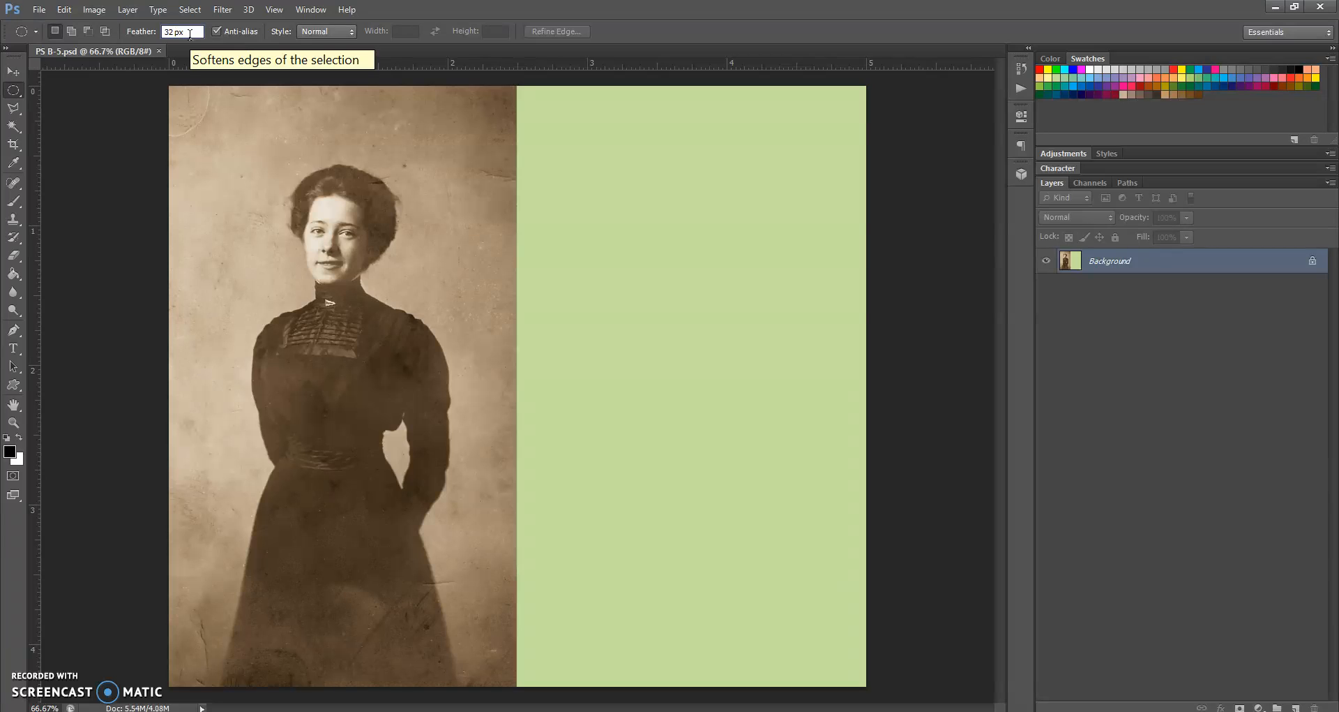
{"action": "left_click", "coordinate": [190, 34]}
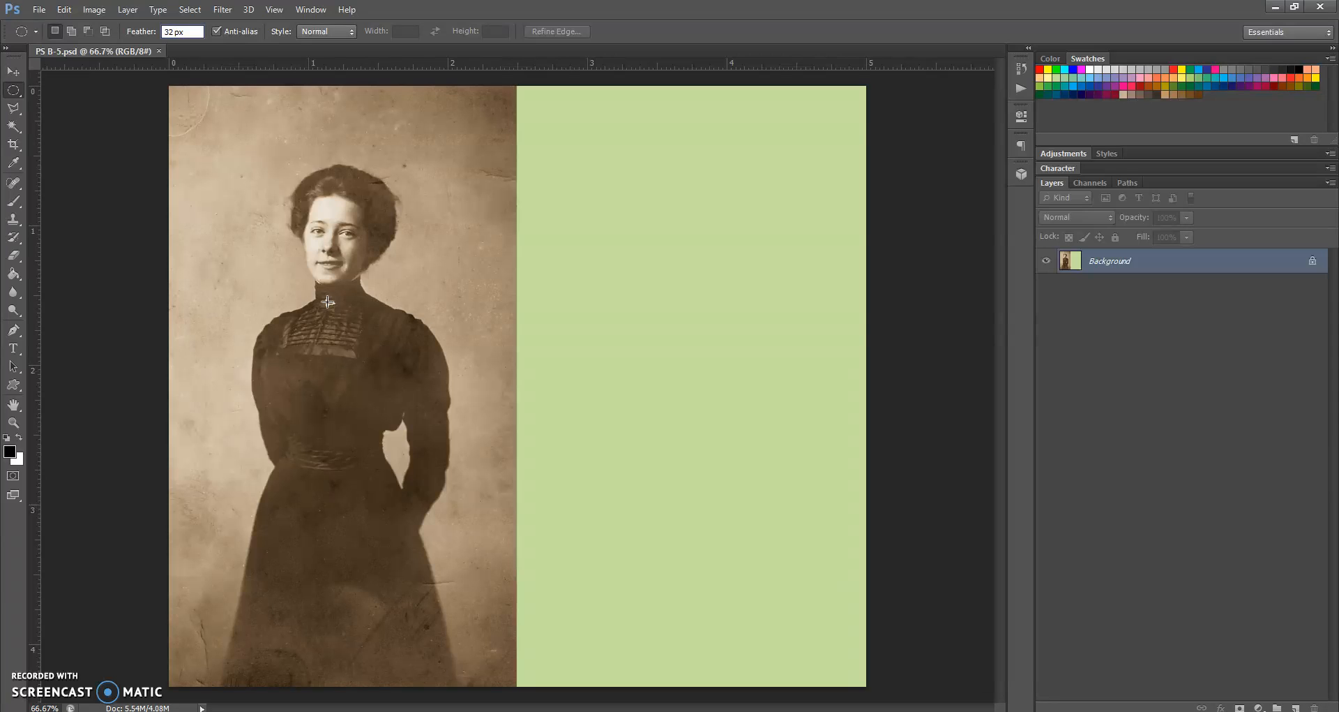
Select an ellipse about 1.57 by 2.73 in around the woman's head and torso, move it onto the green area, and deselect
{"action": "left_click_drag", "start_coordinate": [327, 301], "coordinate": [214, 115]}
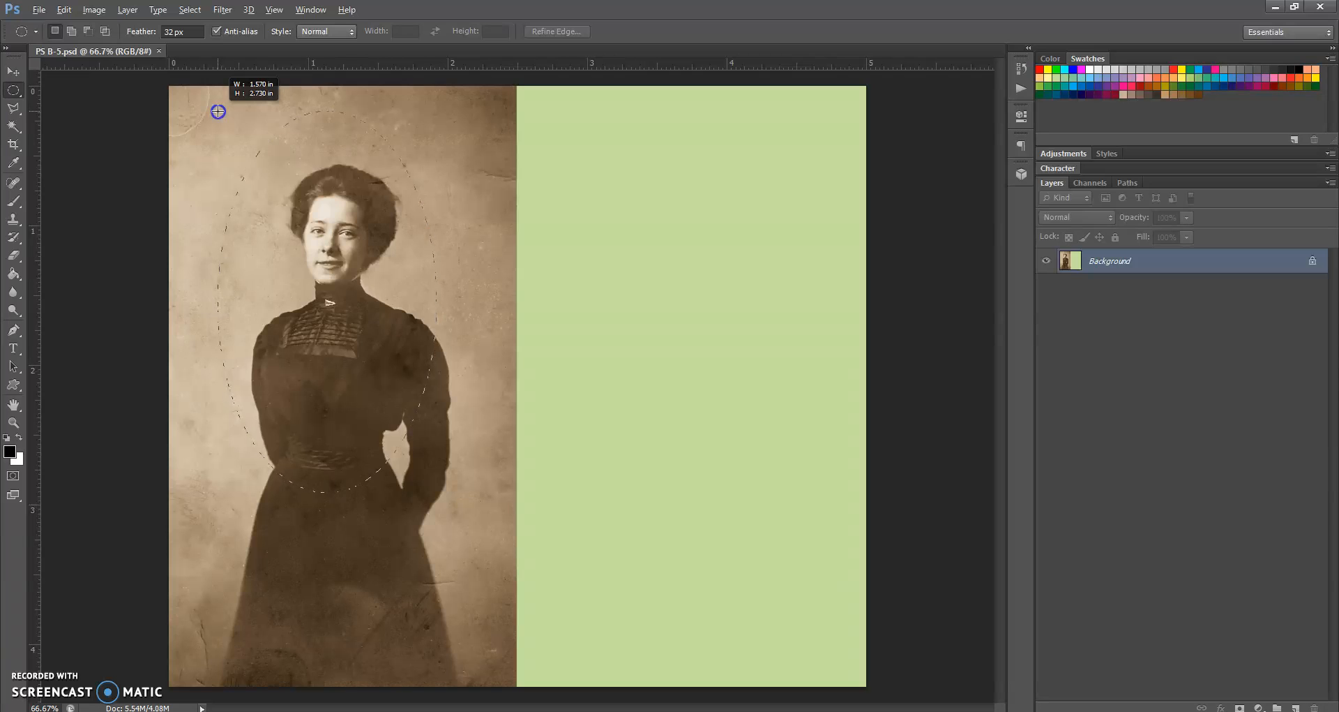
{"action": "left_click_drag", "start_coordinate": [218, 111], "coordinate": [217, 111]}
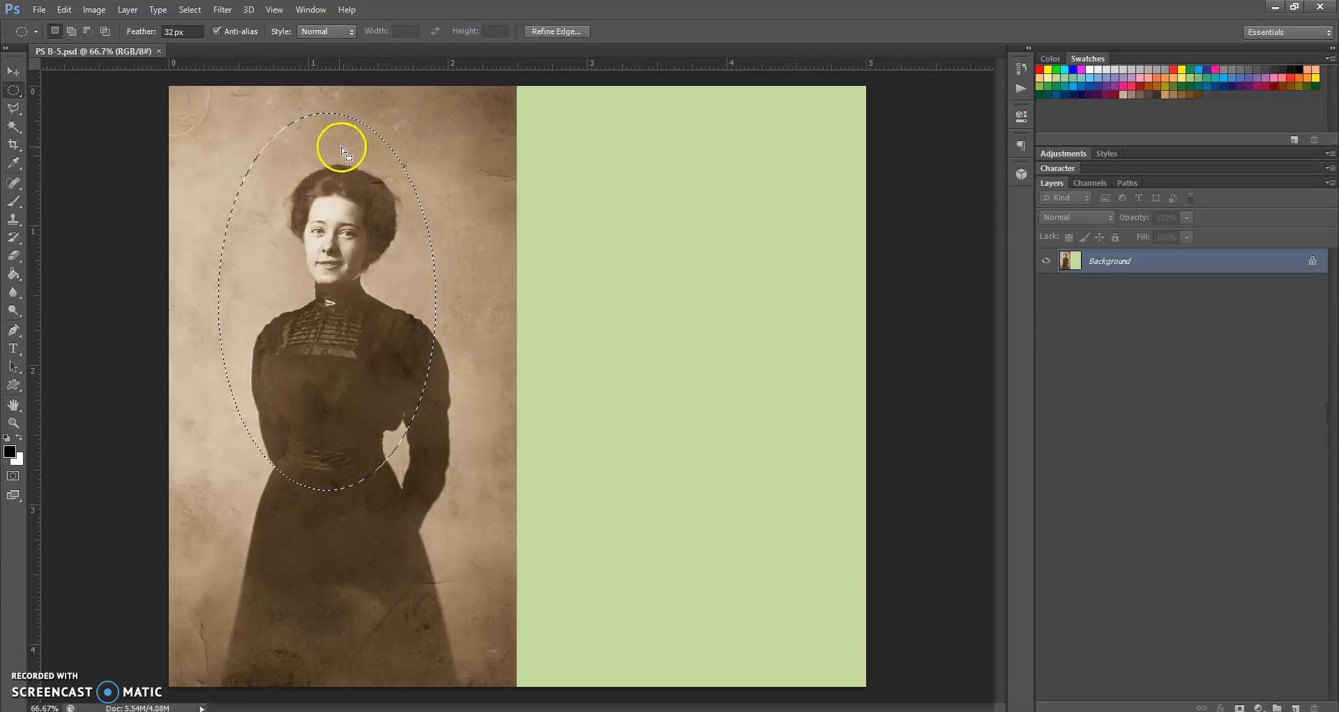
{"action": "left_click", "coordinate": [14, 71]}
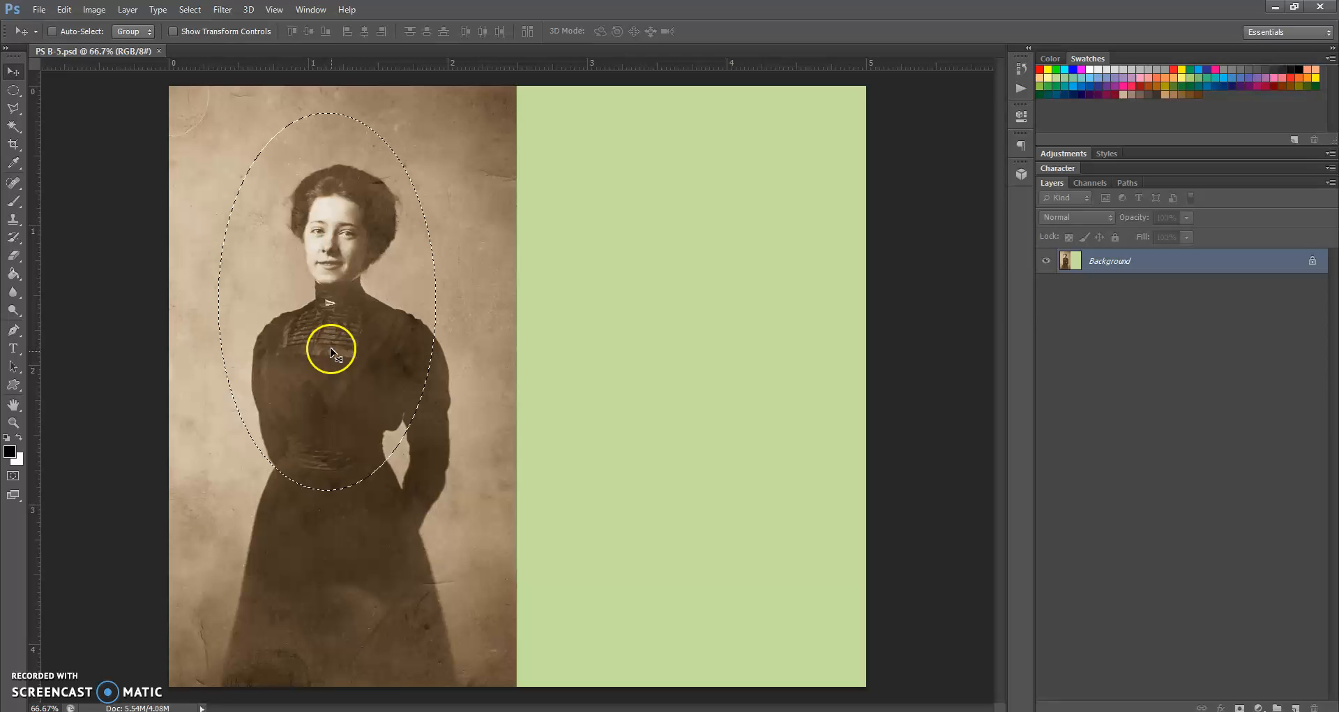
{"action": "left_click_drag", "start_coordinate": [329, 346], "coordinate": [703, 359]}
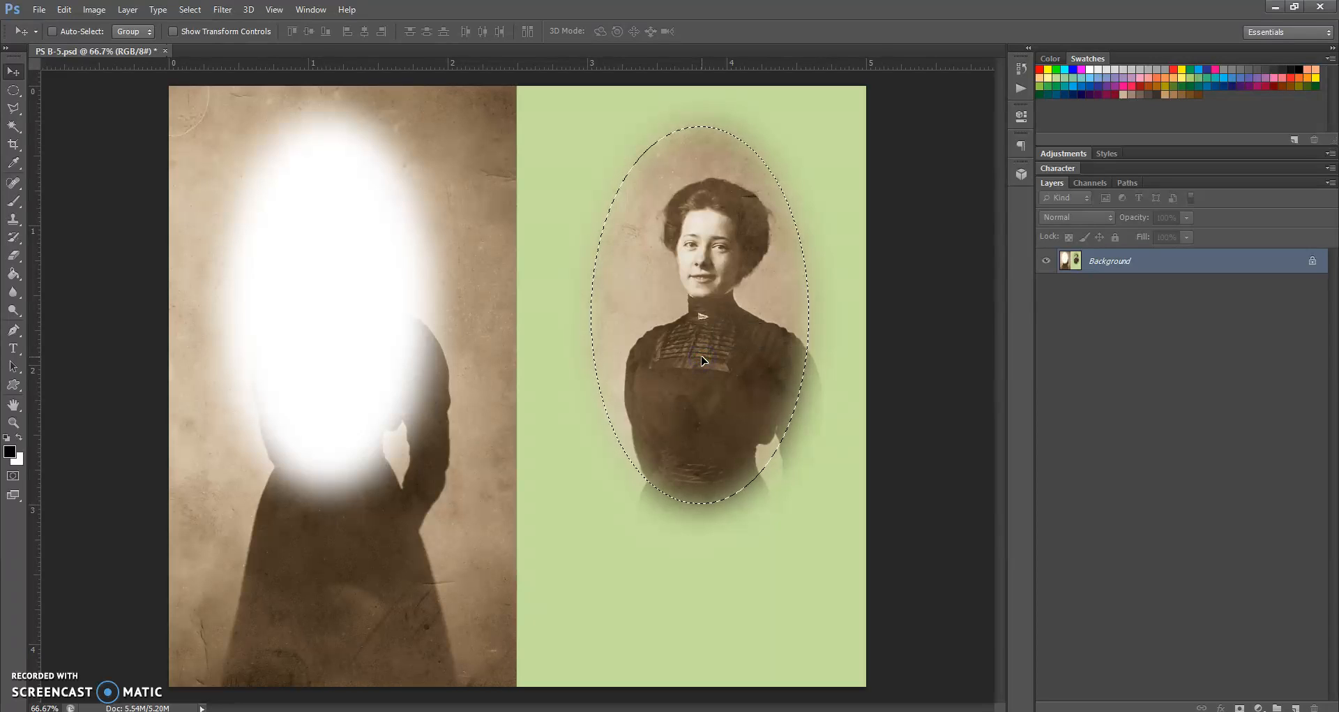
{"action": "key", "text": "ctrl+d"}
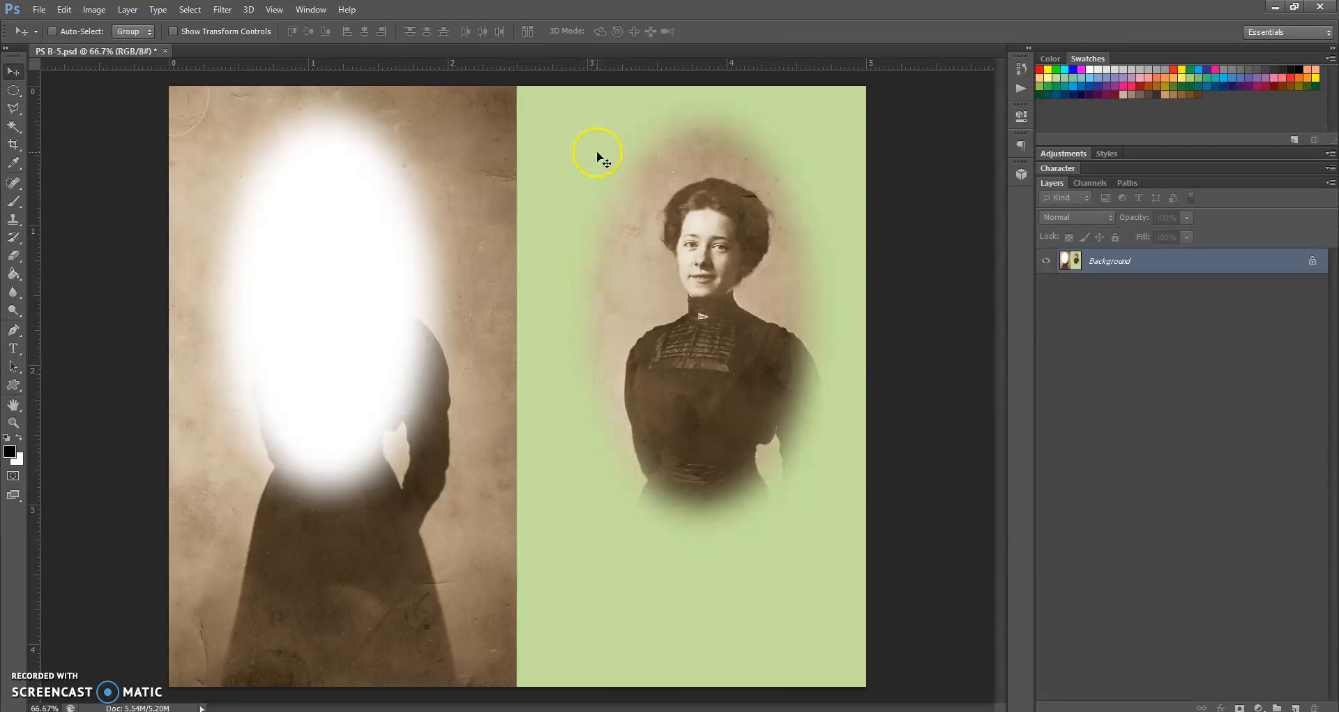
Reset the Elliptical Marquee tool's feather to 0 px and close PS B-5.psd without saving
{"action": "left_click", "coordinate": [13, 90]}
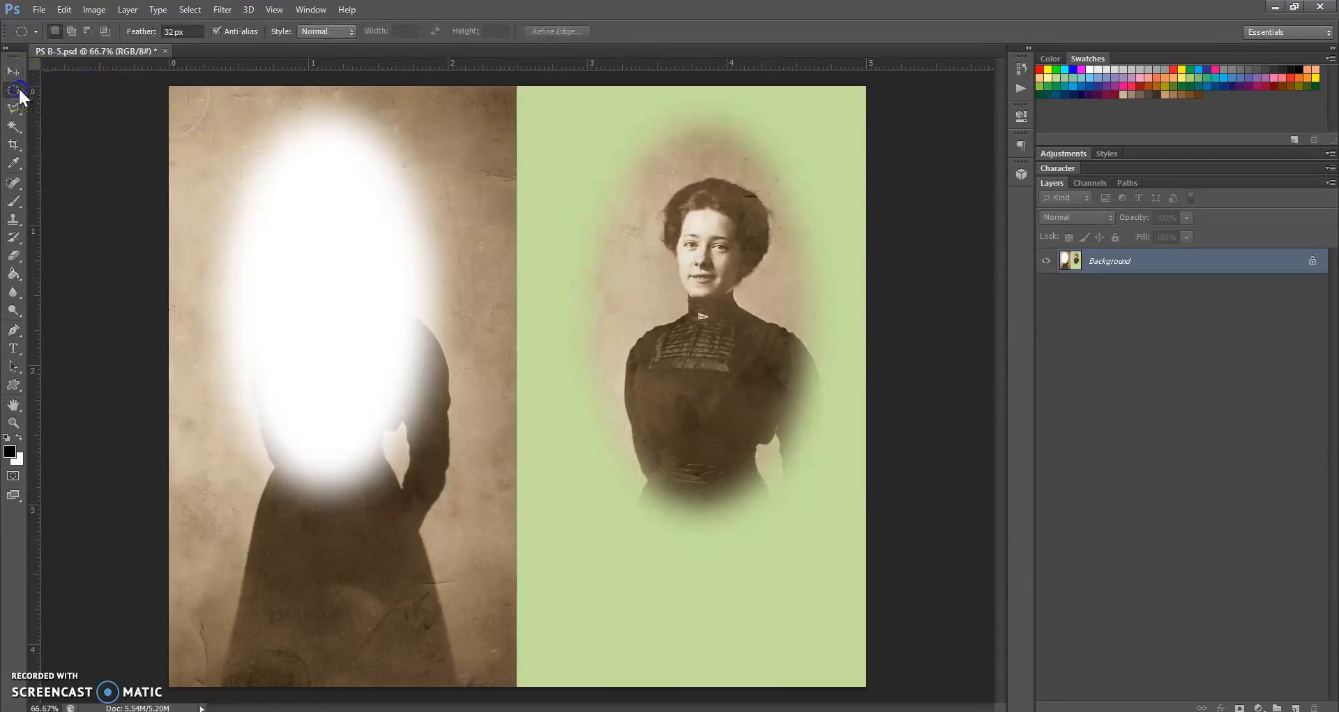
{"action": "double_click", "coordinate": [175, 31]}
{"action": "key", "text": "BackSpace"}
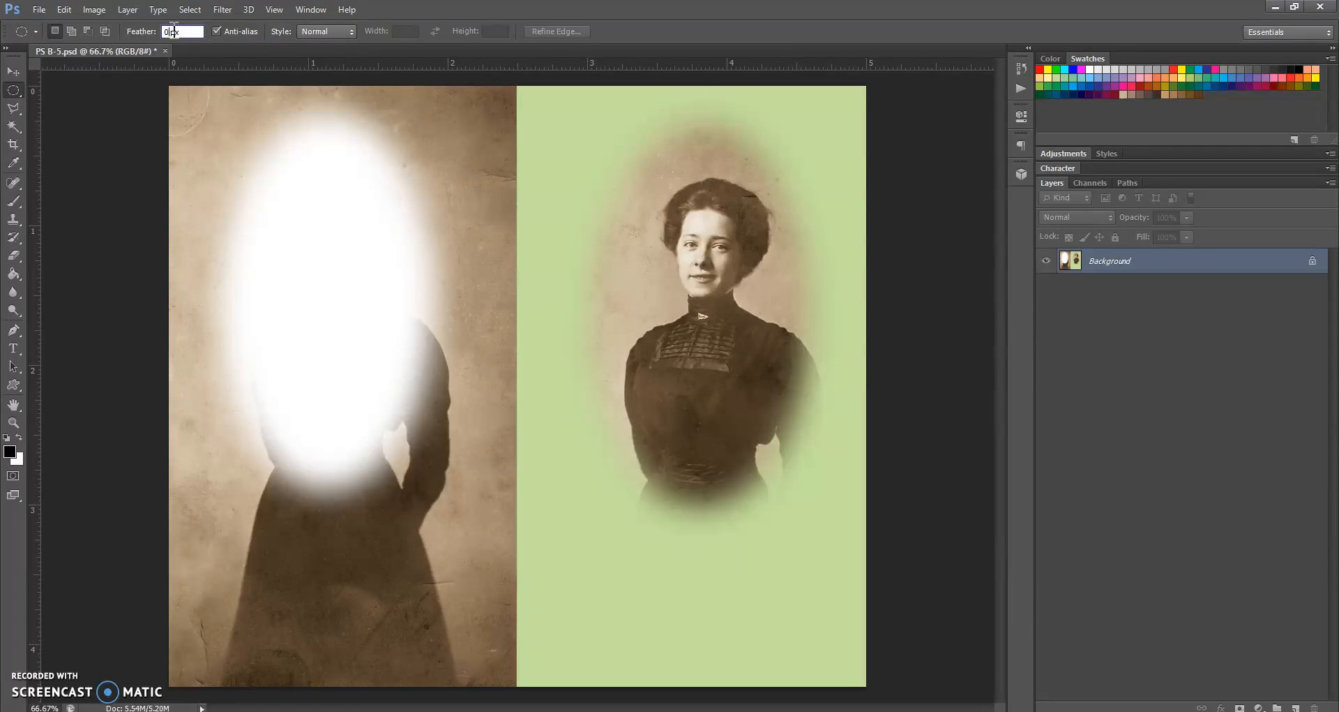
{"action": "left_click", "coordinate": [151, 107]}
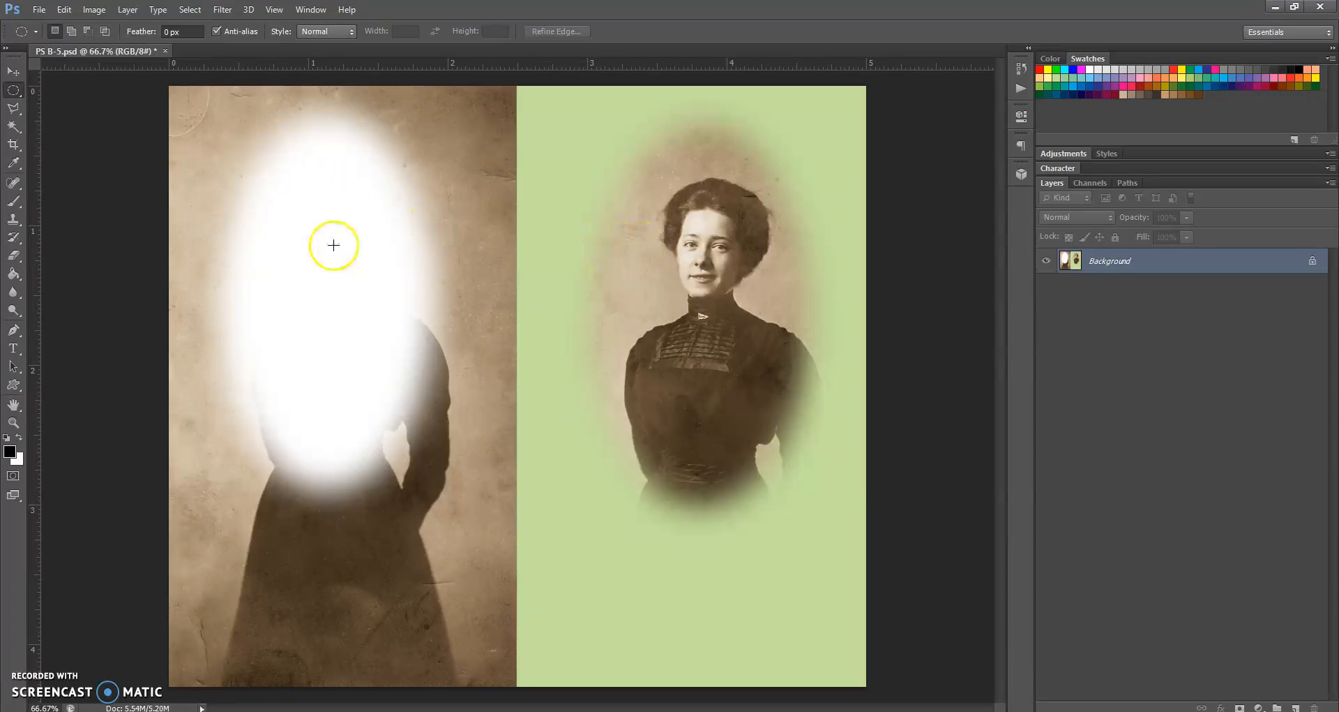
{"action": "left_click", "coordinate": [166, 51]}
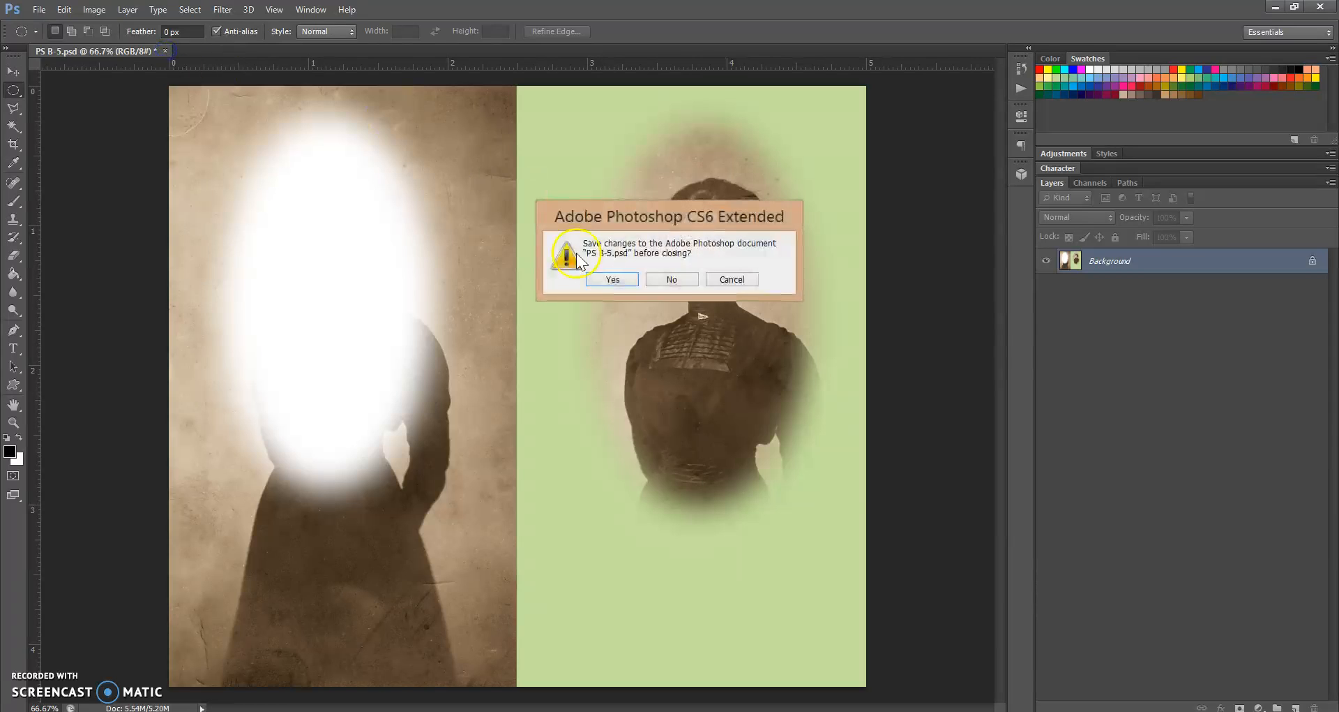
{"action": "left_click", "coordinate": [672, 280]}
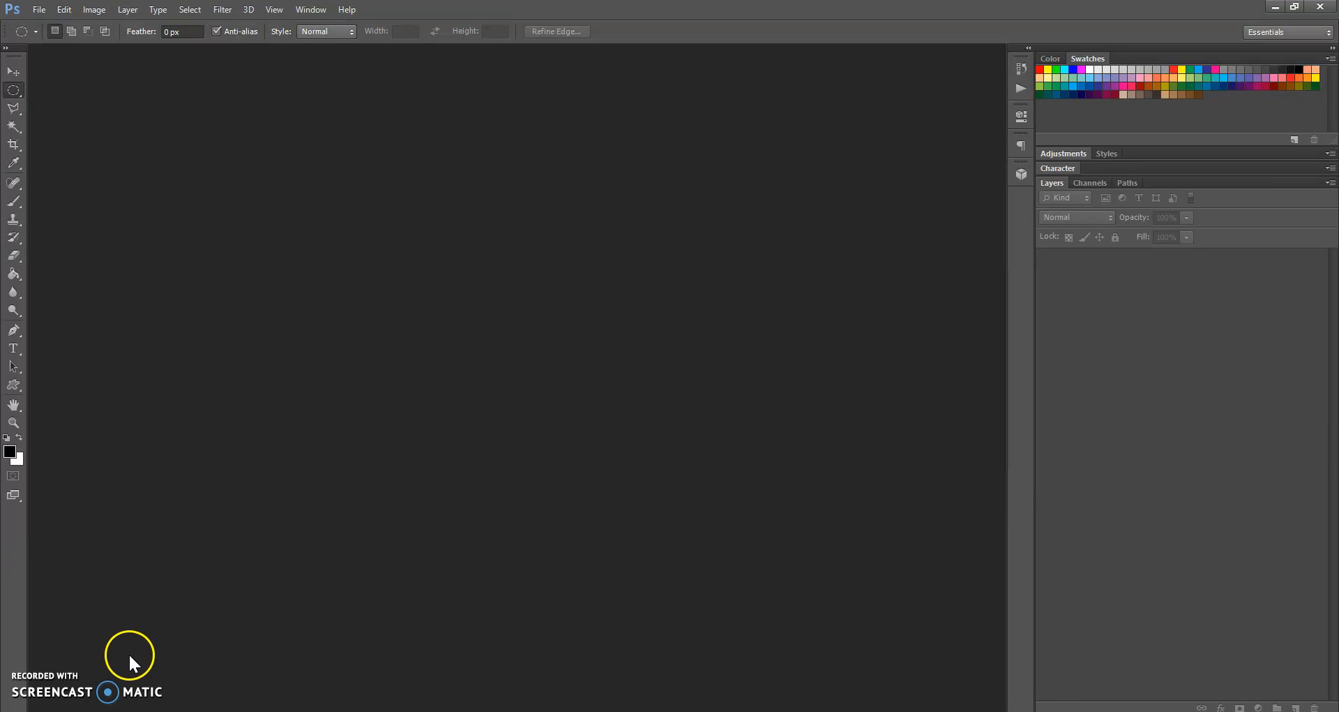
Switch to the browser, close the PS B-5.psd preview, download the PS B-6.psd attachment, and open it in Photoshop
{"action": "key", "text": "alt+Tab"}
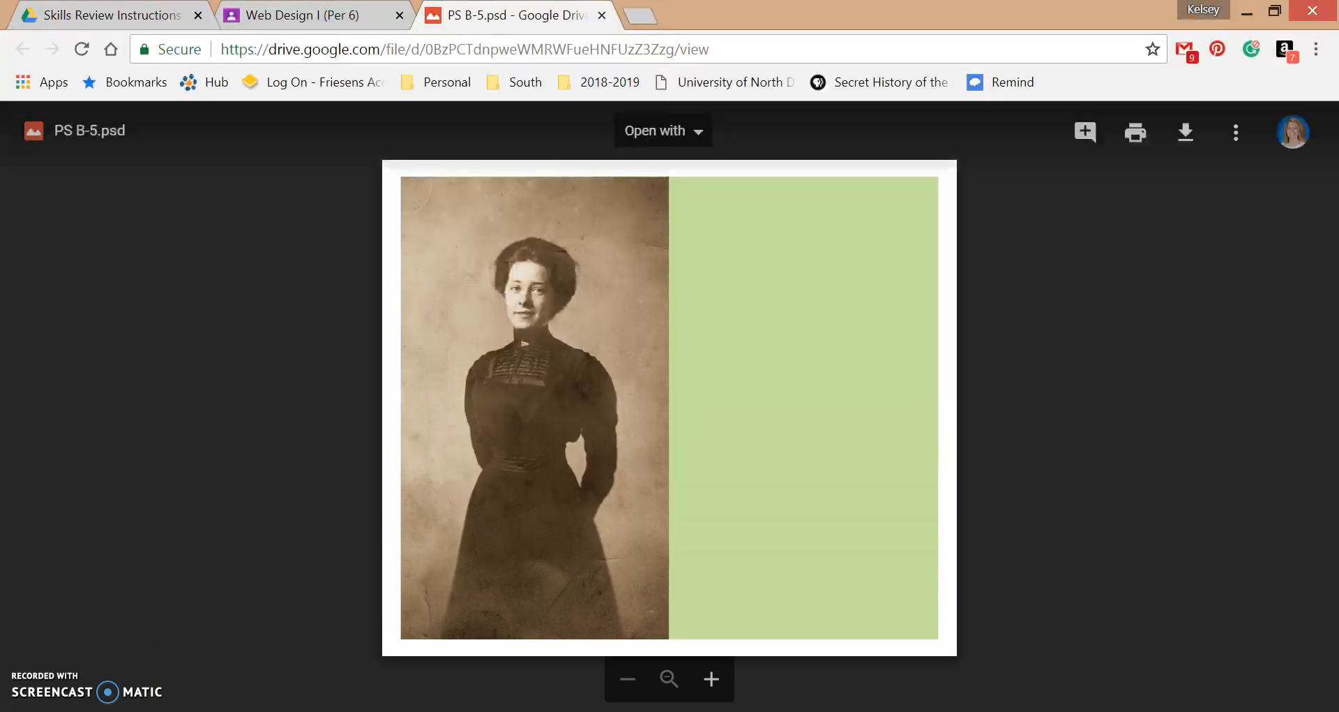
{"action": "left_click", "coordinate": [601, 14]}
{"action": "left_click", "coordinate": [34, 130]}
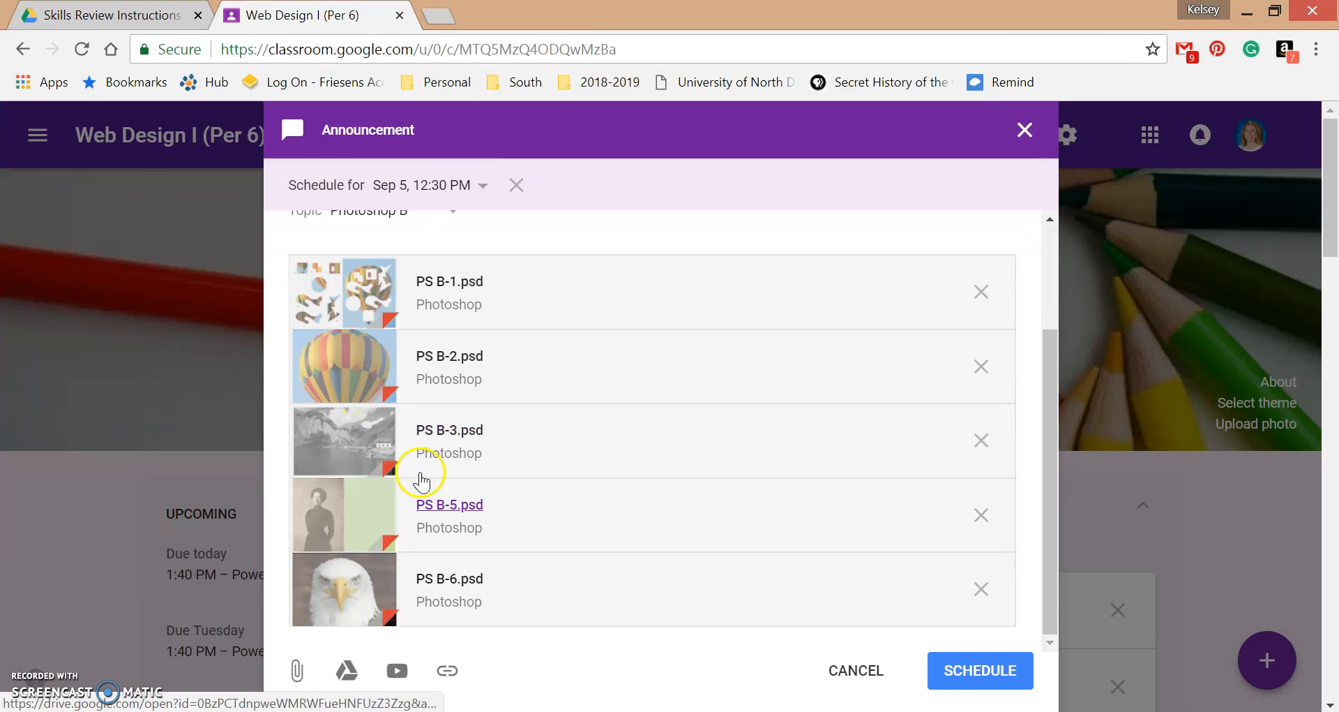
{"action": "left_click", "coordinate": [444, 579]}
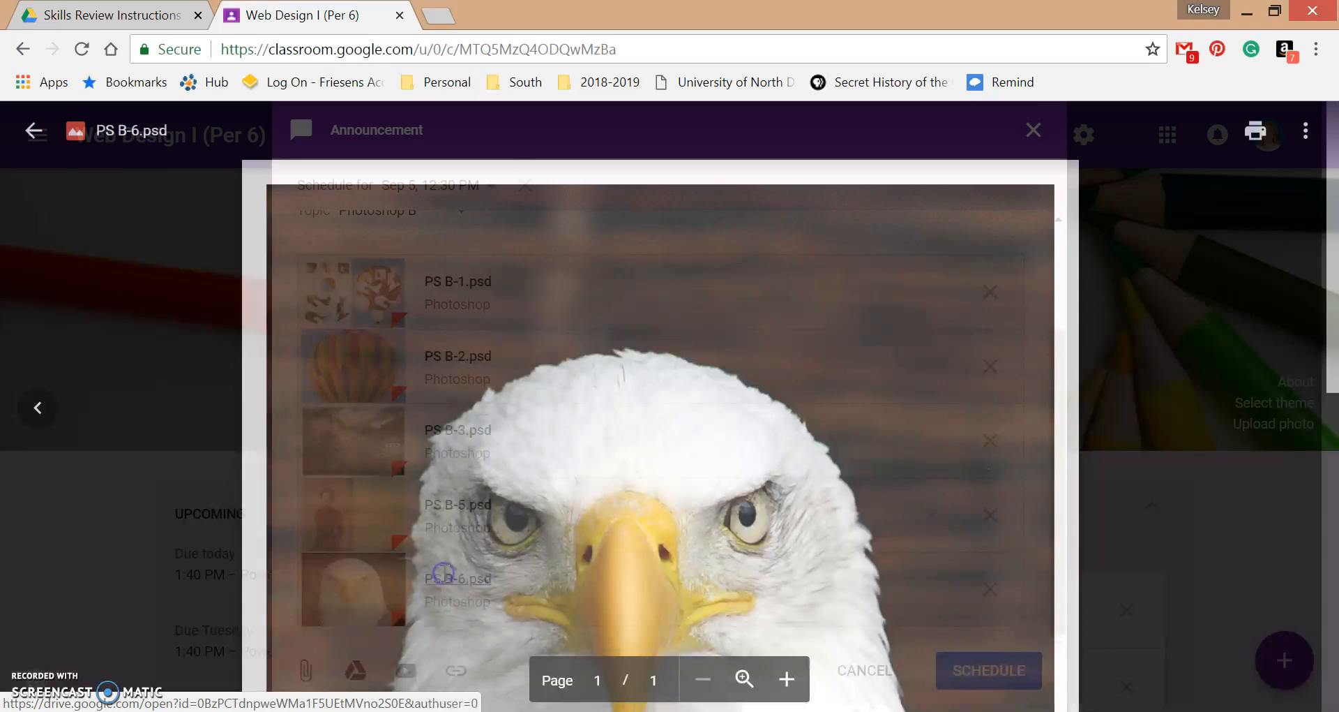
{"action": "left_click", "coordinate": [1256, 143]}
{"action": "left_click", "coordinate": [1304, 131]}
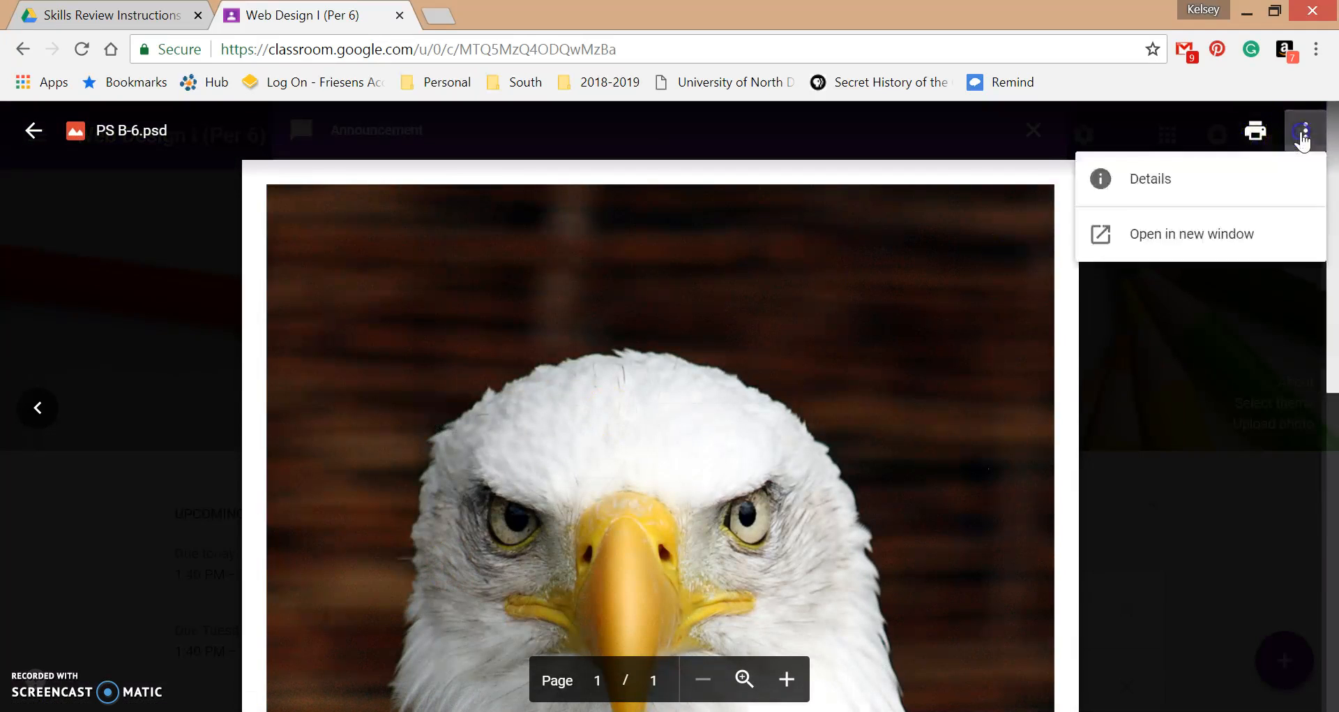
{"action": "left_click", "coordinate": [1296, 225]}
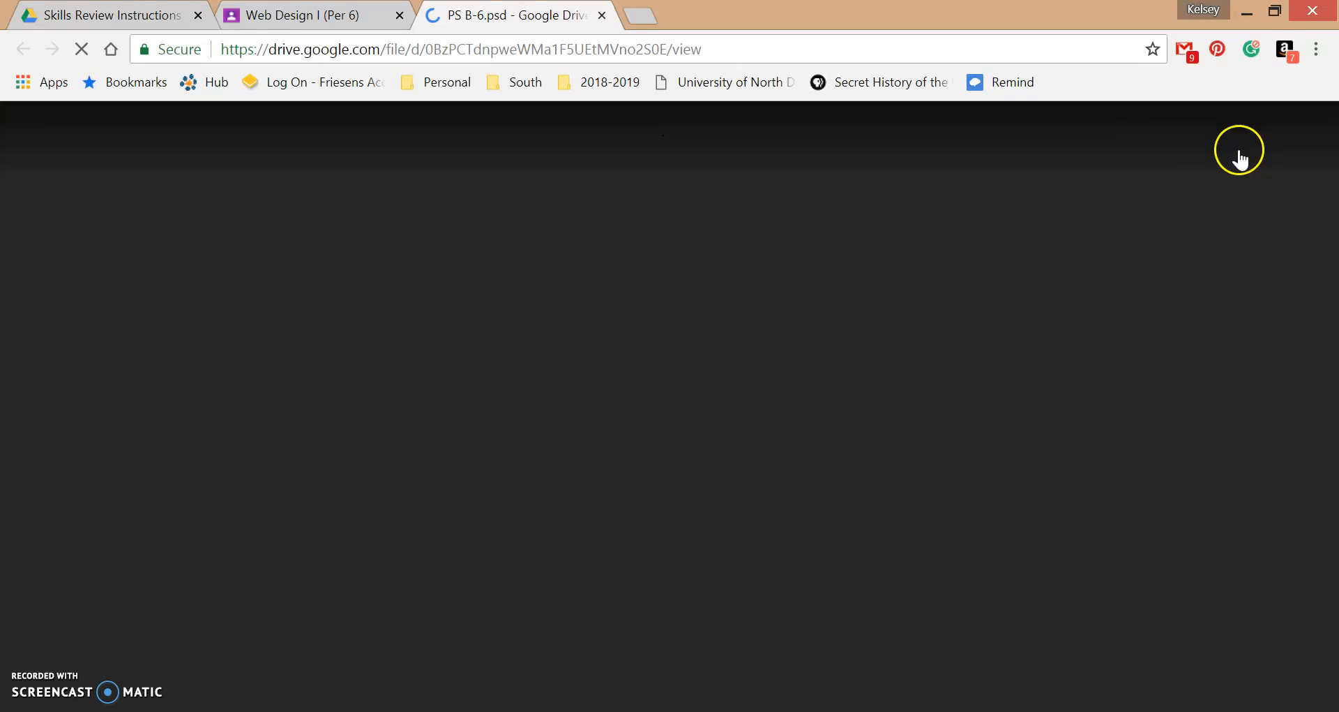
{"action": "left_click", "coordinate": [1193, 140]}
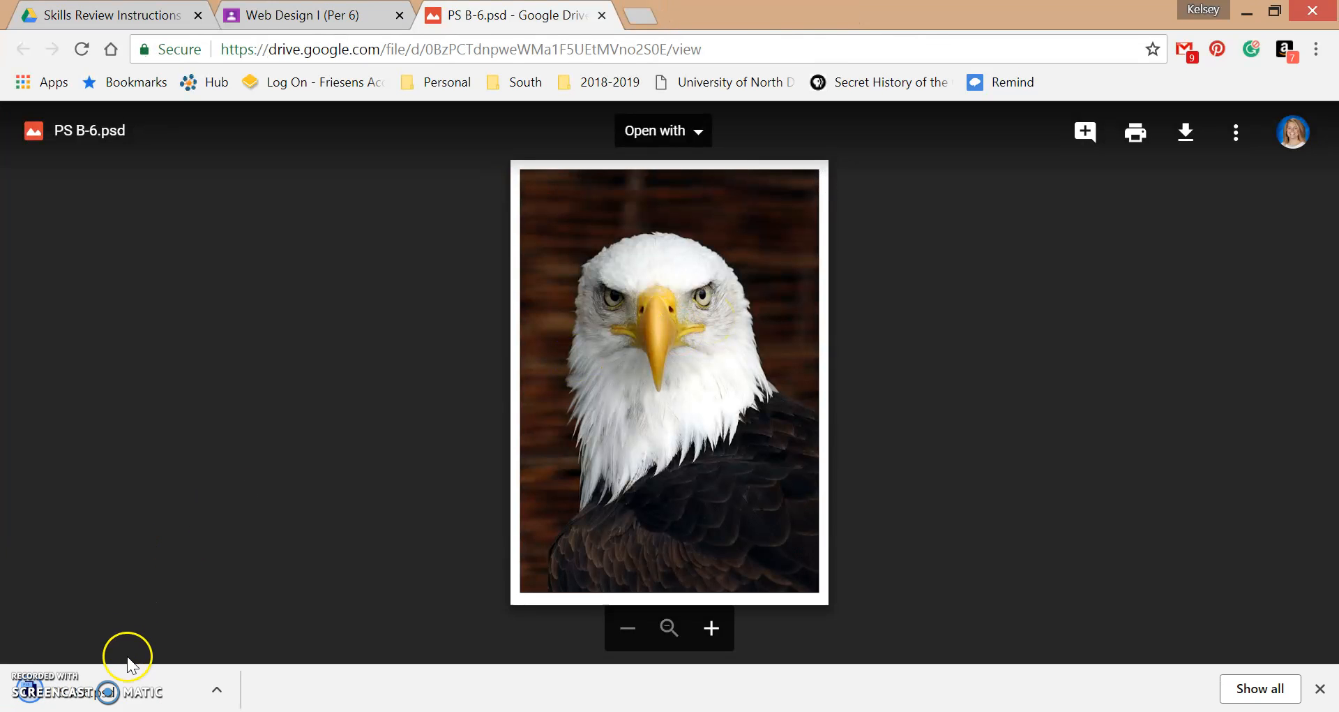
{"action": "left_click", "coordinate": [122, 690]}
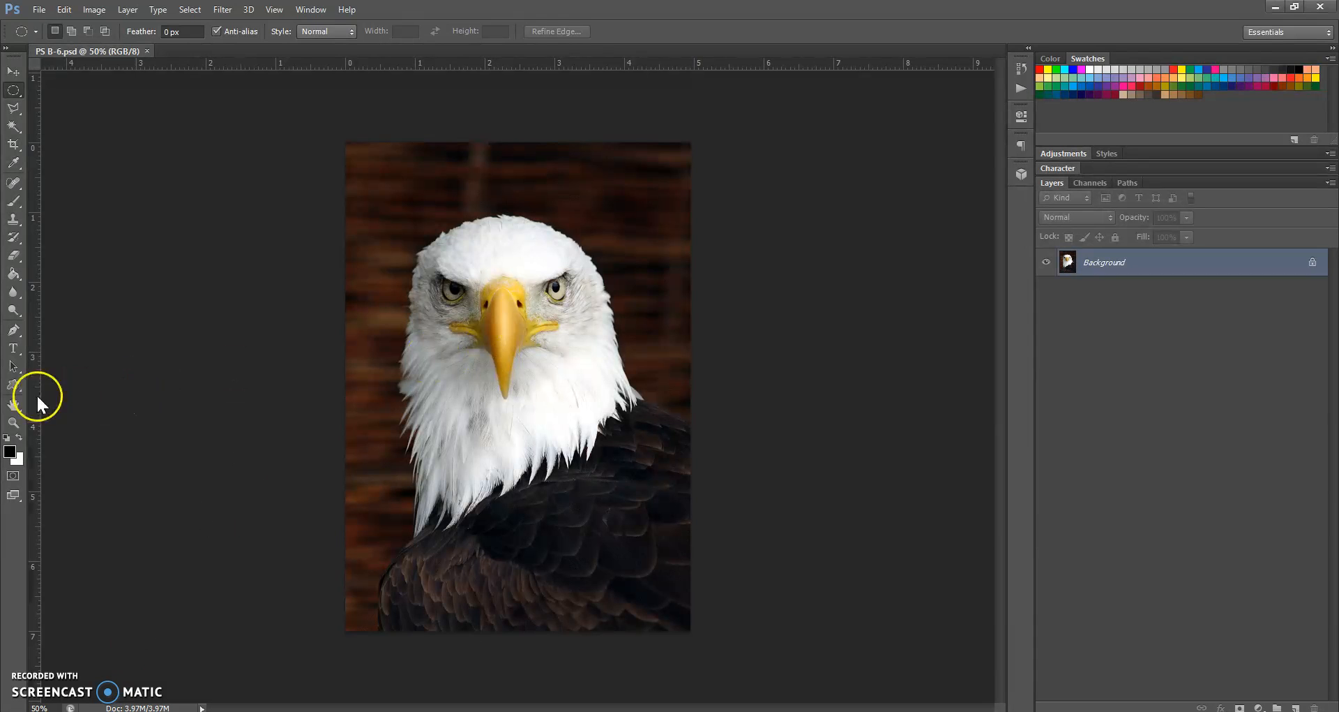
Choose the Quick Selection tool and set its brush size to 10 px
{"action": "double_click", "coordinate": [14, 405]}
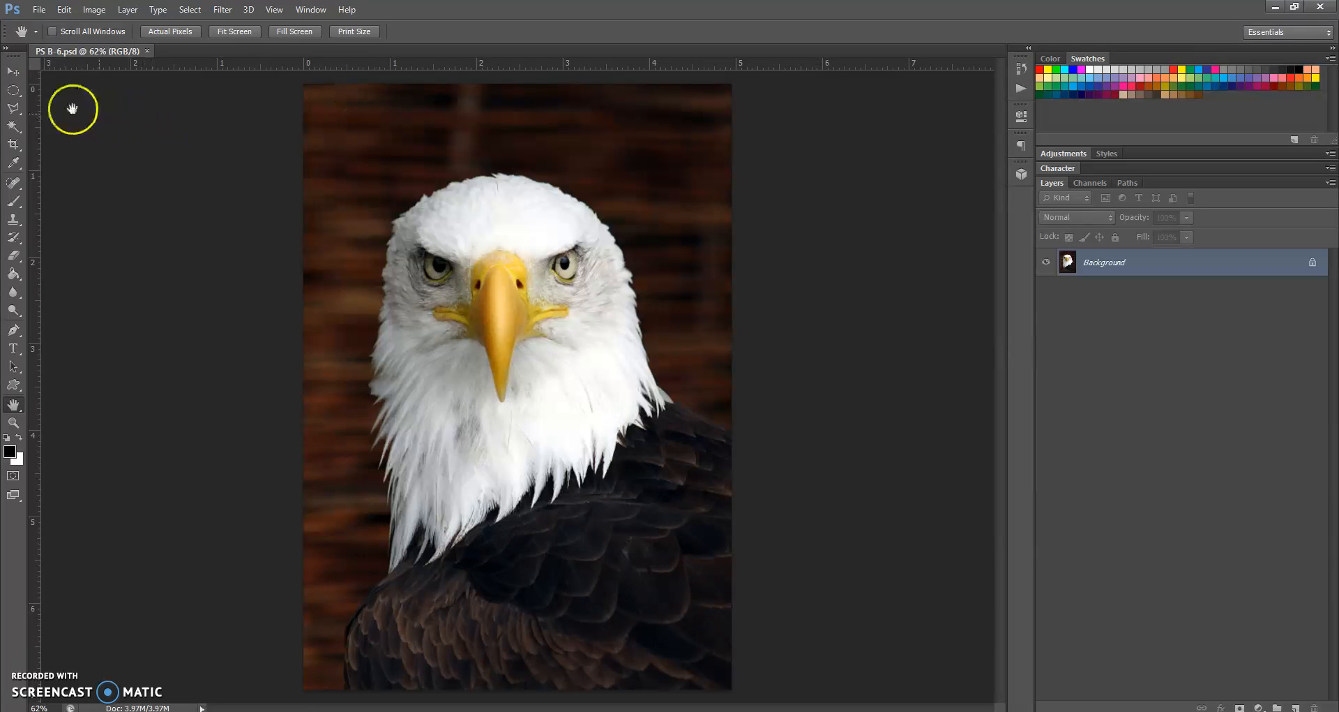
{"action": "left_click", "coordinate": [18, 128]}
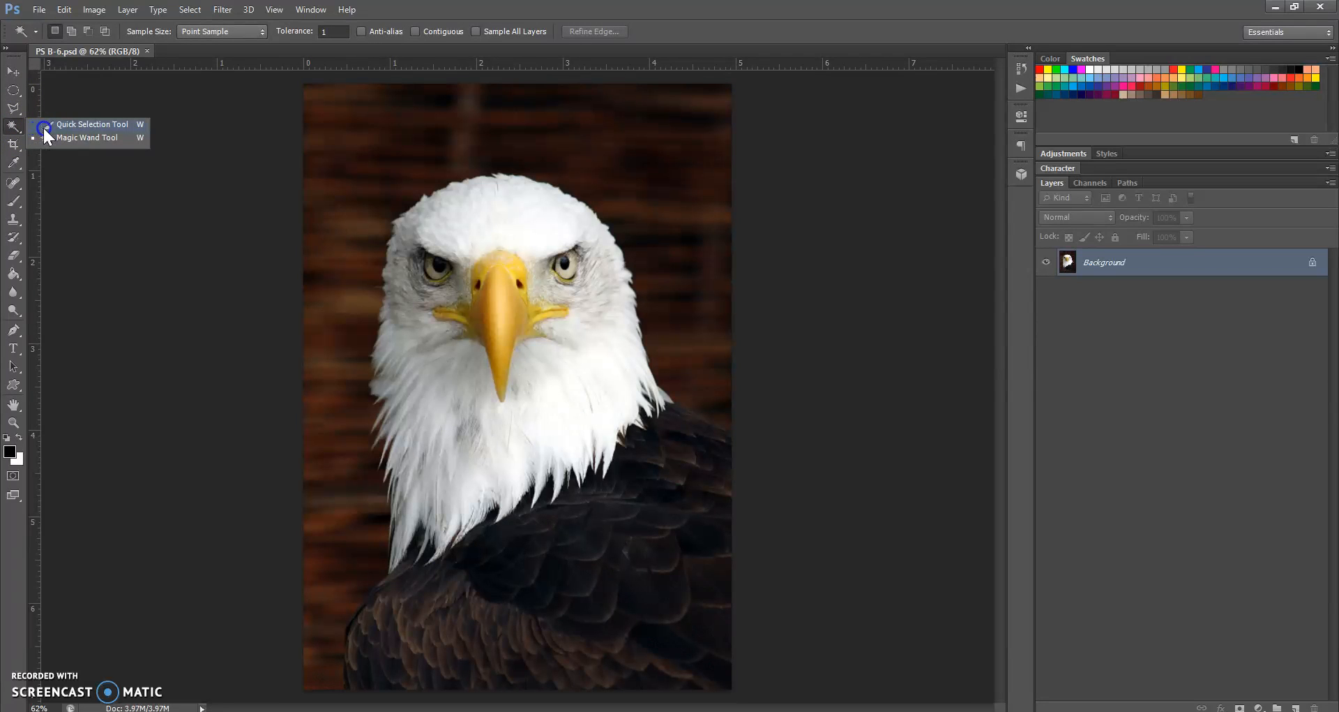
{"action": "left_click", "coordinate": [43, 125]}
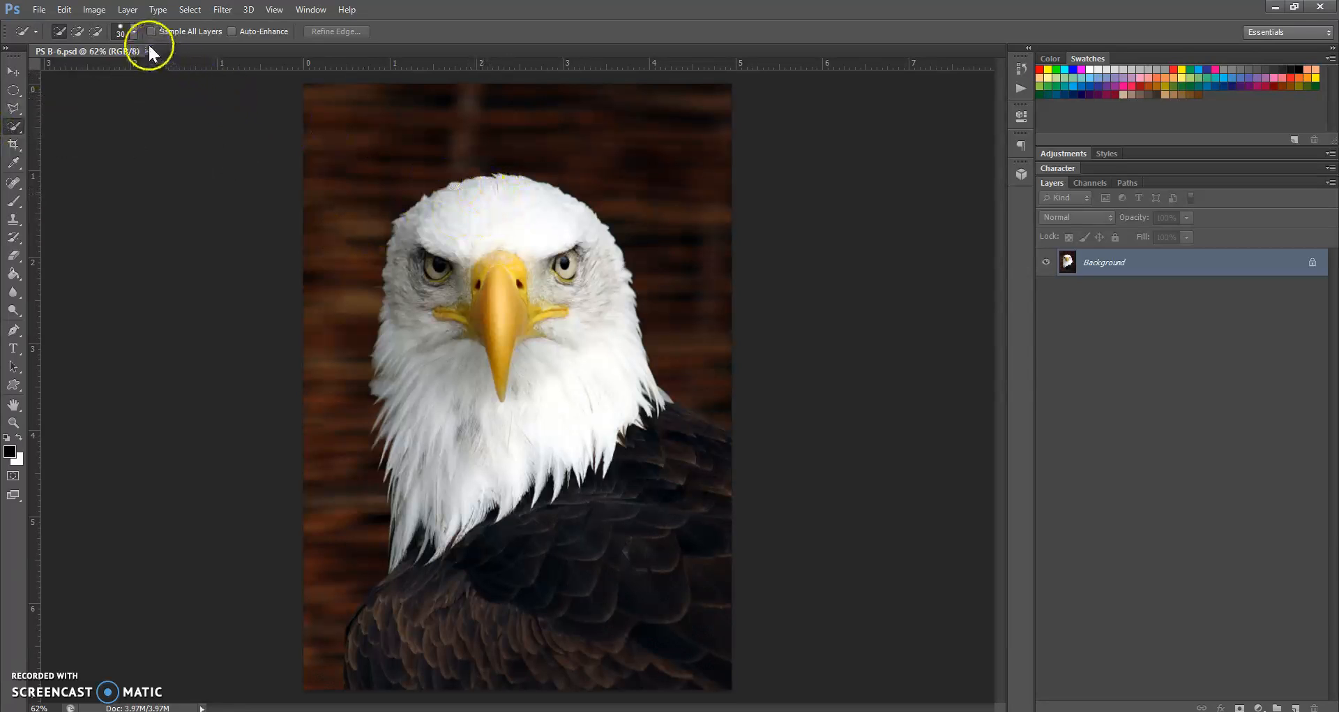
{"action": "left_click", "coordinate": [134, 31]}
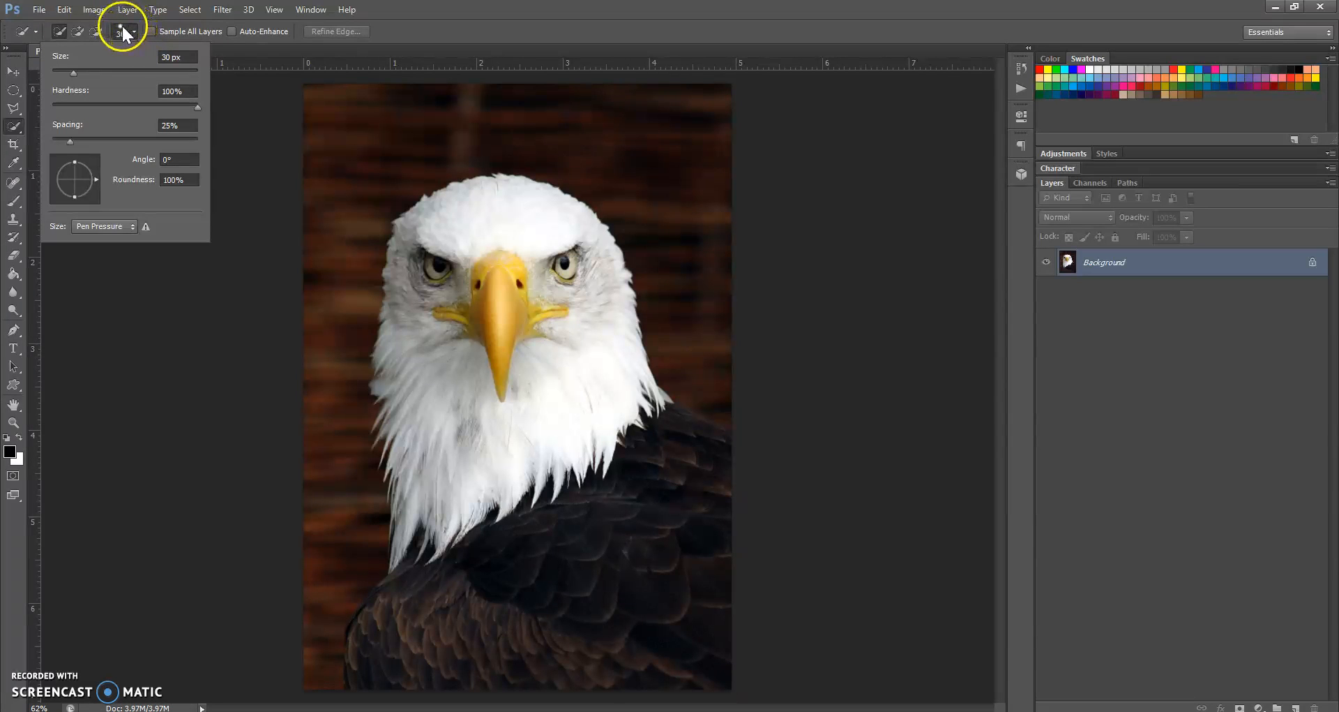
{"action": "left_click", "coordinate": [74, 73]}
{"action": "left_click_drag", "start_coordinate": [73, 73], "coordinate": [67, 73]}
{"action": "left_click_drag", "start_coordinate": [59, 73], "coordinate": [58, 73]}
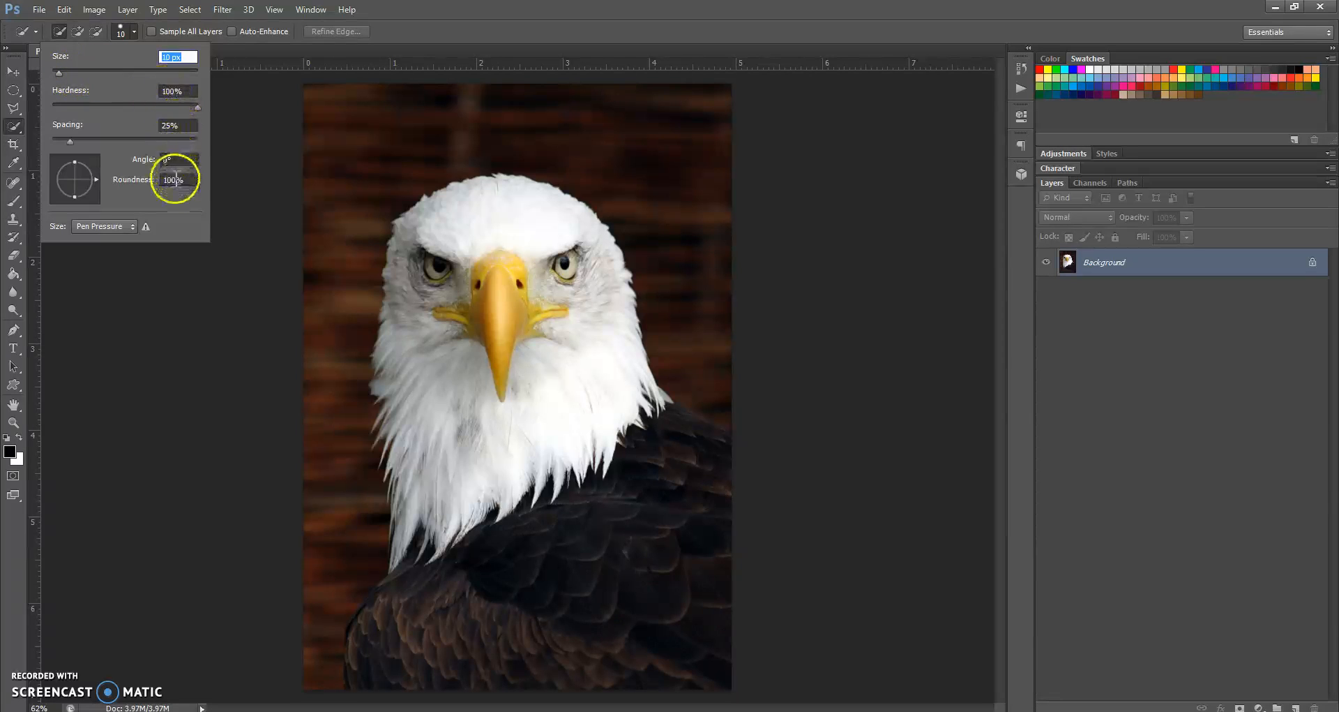
{"action": "left_click", "coordinate": [289, 53]}
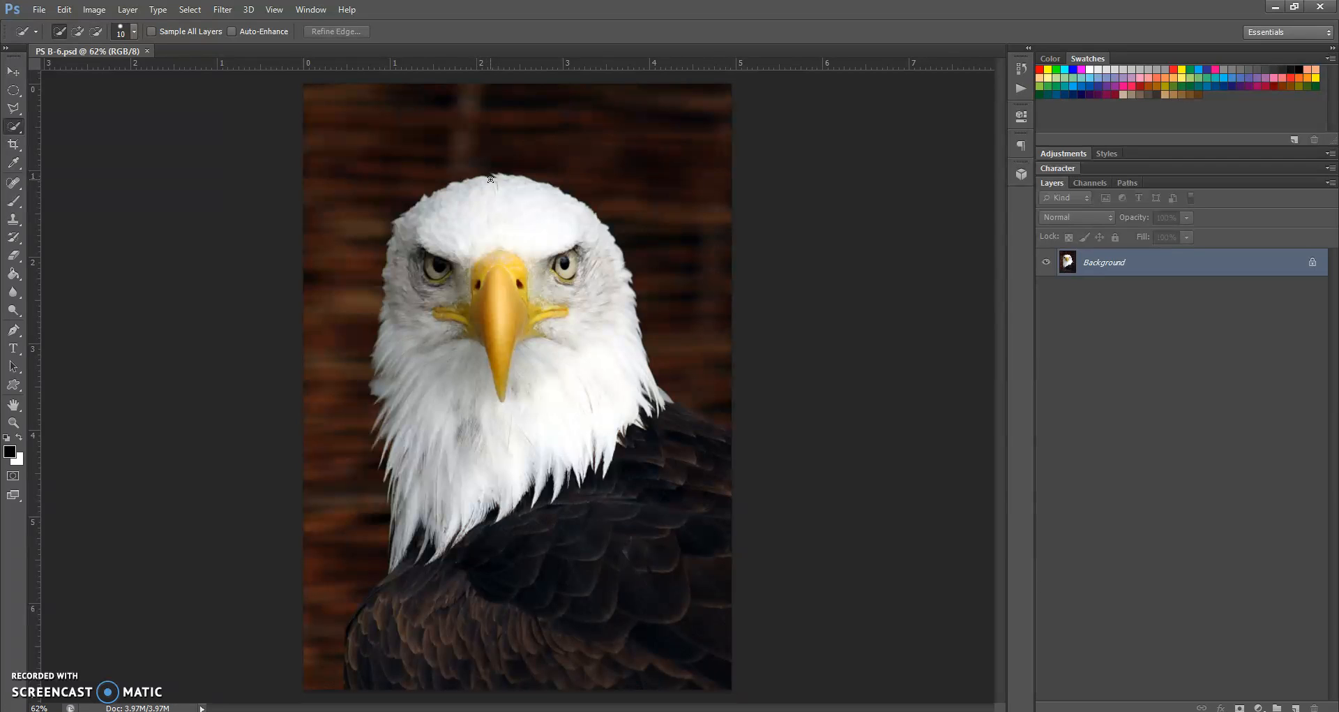
Select the entire eagle, including its head, neck feathers and dark body, with the Quick Selection tool
{"action": "left_click", "coordinate": [491, 179]}
{"action": "mouse_move", "coordinate": [490, 180]}
{"action": "left_mouse_down"}
{"action": "mouse_move", "coordinate": [493, 216]}
{"action": "mouse_move", "coordinate": [463, 276]}
{"action": "mouse_move", "coordinate": [450, 289]}
{"action": "mouse_move", "coordinate": [427, 281]}
{"action": "mouse_move", "coordinate": [422, 297]}
{"action": "mouse_move", "coordinate": [457, 302]}
{"action": "mouse_move", "coordinate": [489, 285]}
{"action": "mouse_move", "coordinate": [595, 318]}
{"action": "mouse_move", "coordinate": [601, 367]}
{"action": "mouse_move", "coordinate": [638, 433]}
{"action": "mouse_move", "coordinate": [719, 488]}
{"action": "mouse_move", "coordinate": [699, 495]}
{"action": "mouse_move", "coordinate": [693, 541]}
{"action": "mouse_move", "coordinate": [663, 577]}
{"action": "left_mouse_up"}
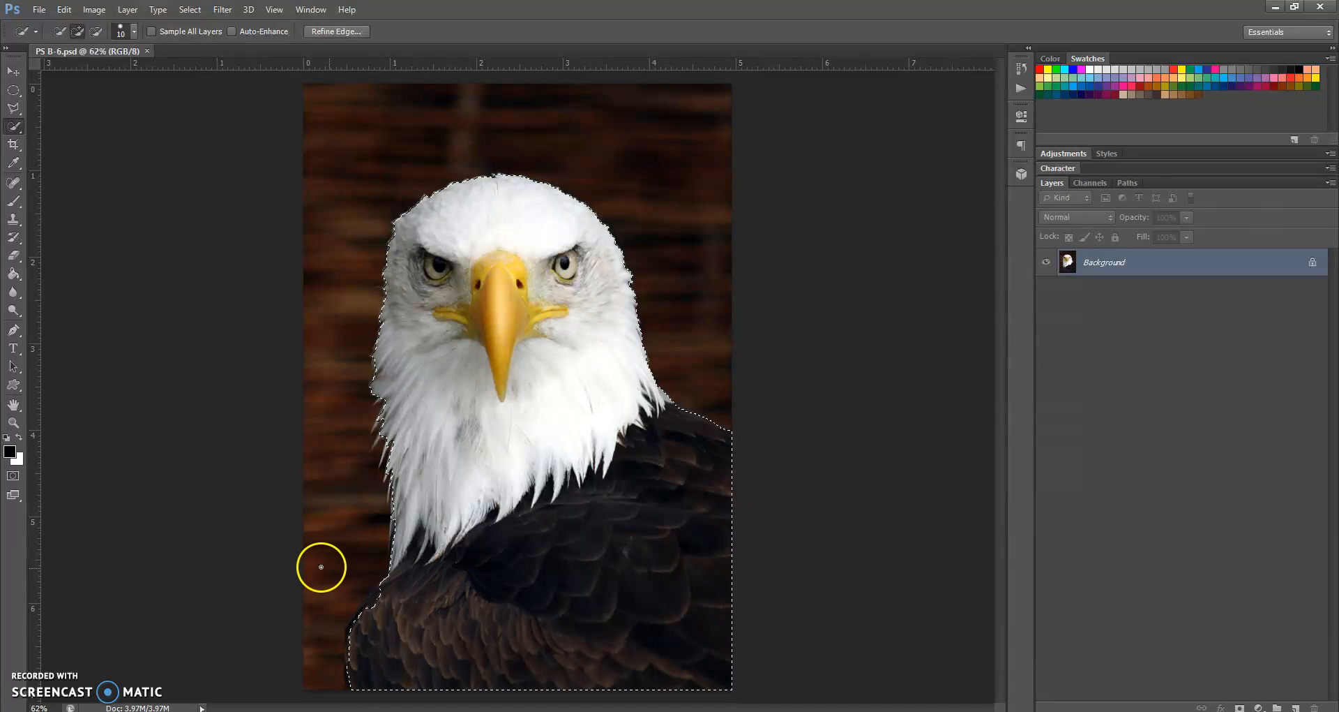
Open Refine Edge for the eagle selection and preview the neck feathers' edge in the On White view
{"action": "left_click", "coordinate": [14, 424]}
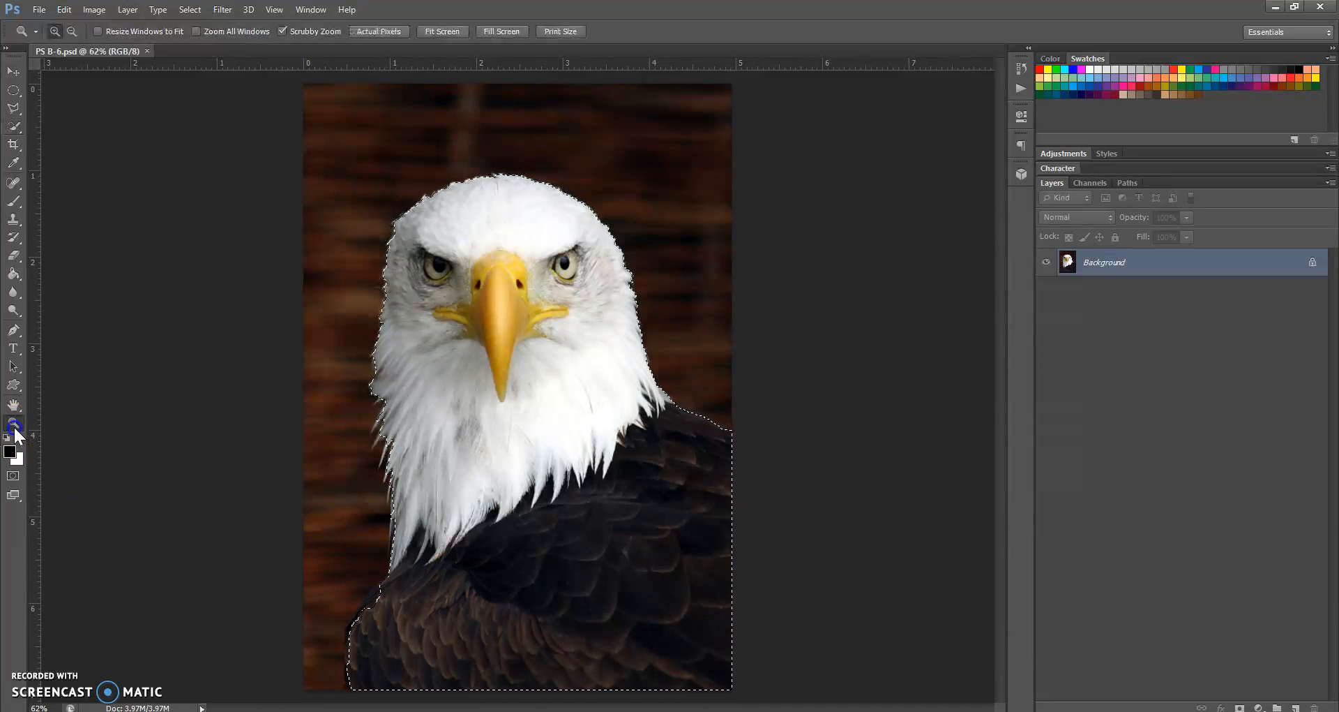
{"action": "left_click", "coordinate": [397, 454]}
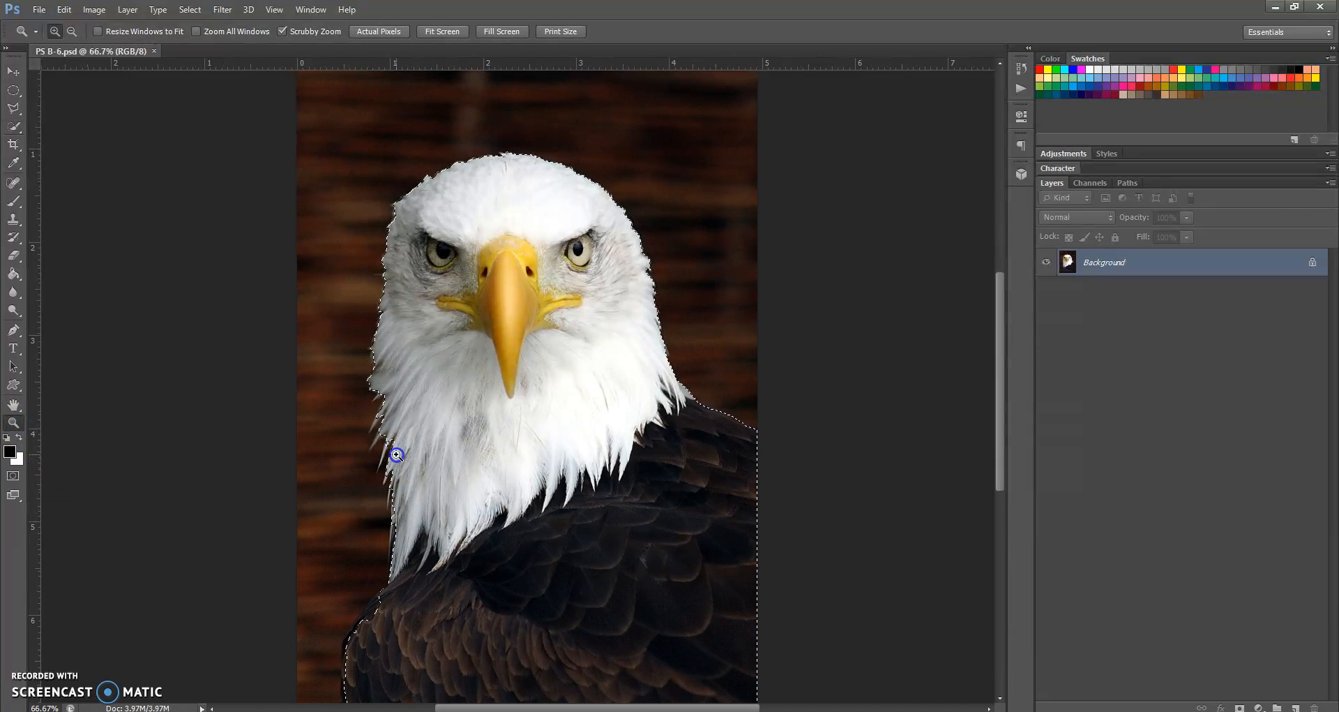
{"action": "left_click", "coordinate": [396, 454]}
{"action": "left_click", "coordinate": [397, 454]}
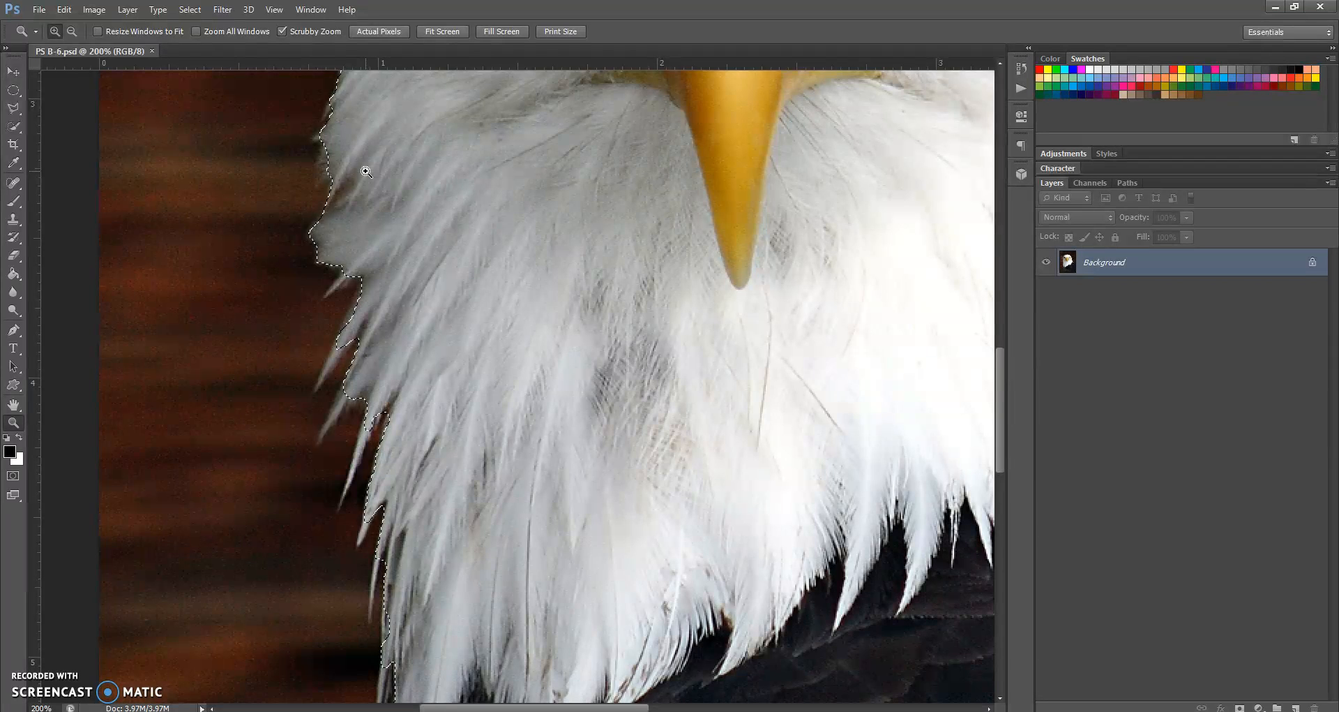
{"action": "left_click", "coordinate": [196, 14]}
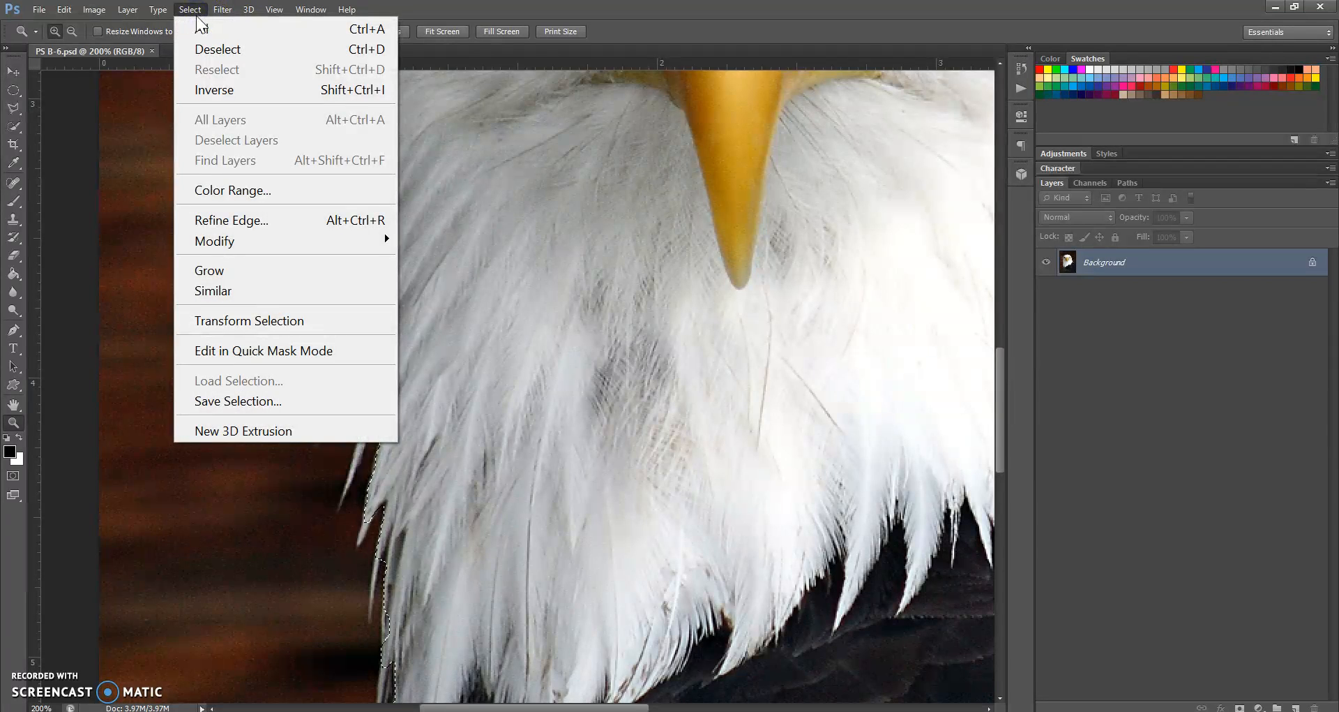
{"action": "left_click", "coordinate": [225, 221]}
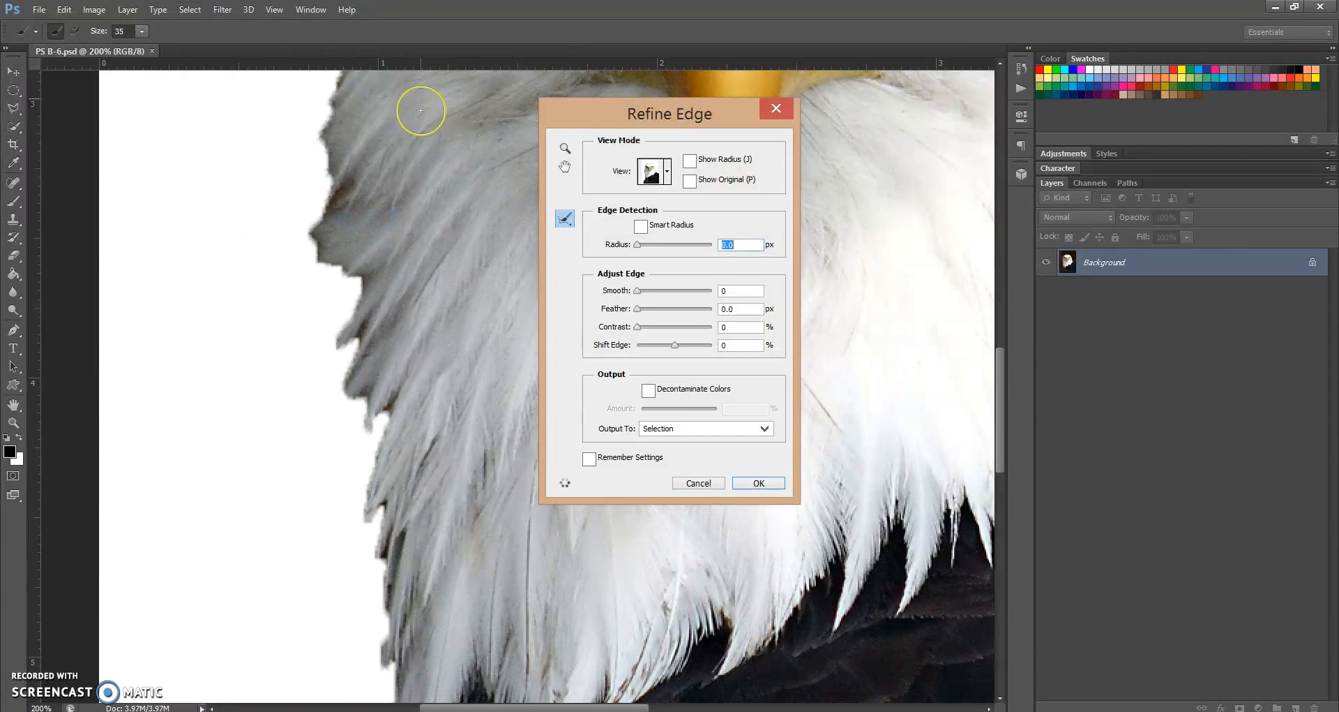
{"action": "left_click_drag", "start_coordinate": [596, 115], "coordinate": [683, 115]}
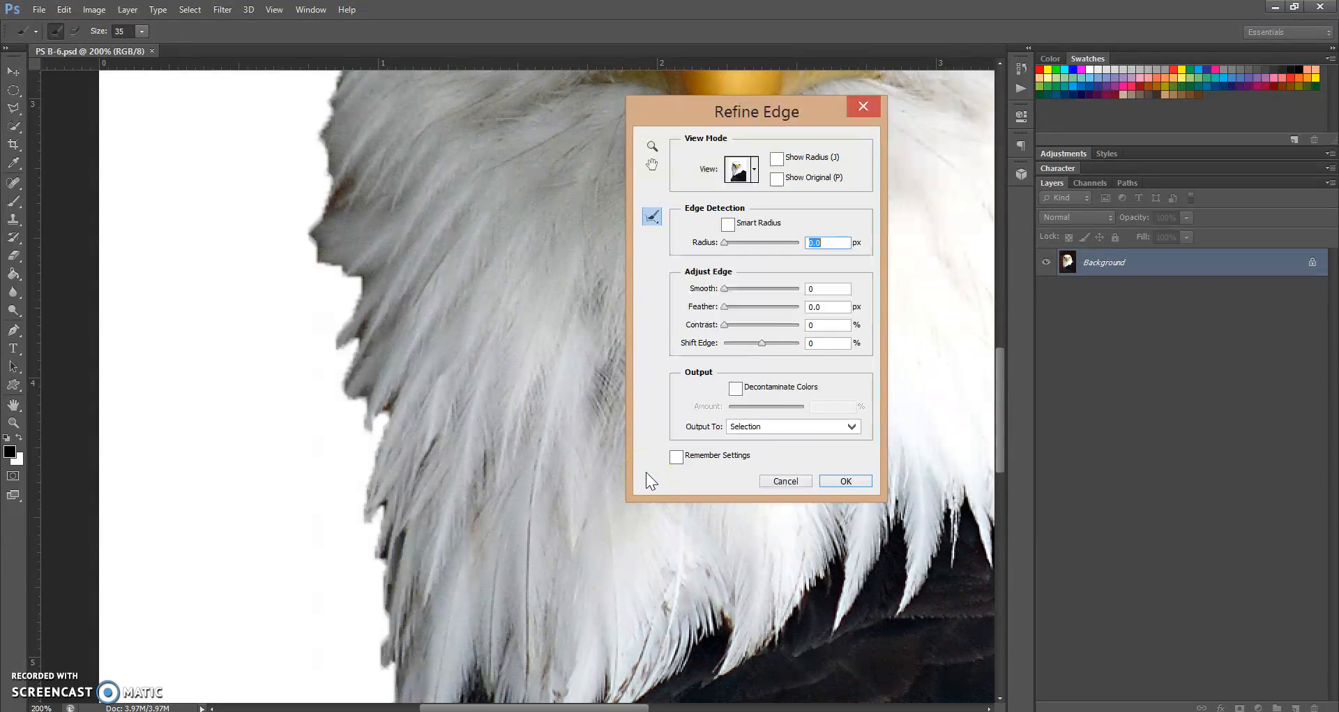
{"action": "left_click", "coordinate": [755, 170]}
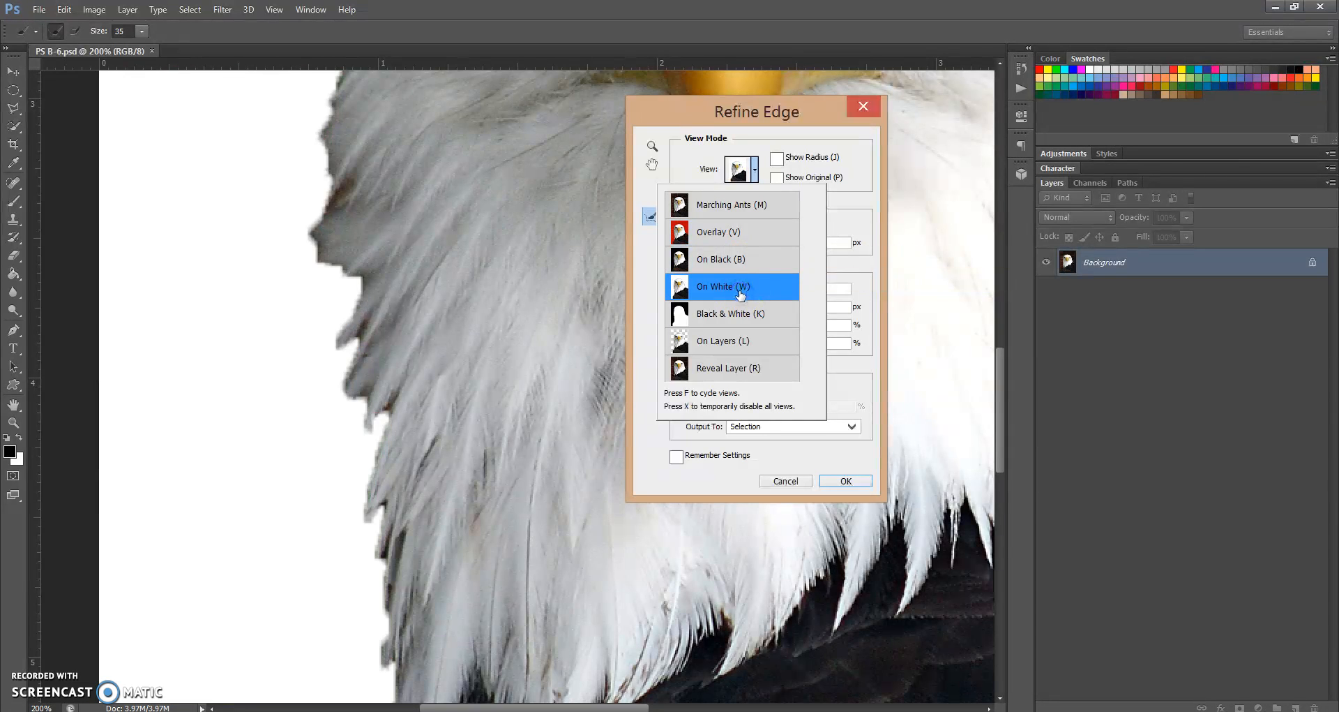
{"action": "left_click", "coordinate": [737, 321]}
{"action": "left_click", "coordinate": [757, 174]}
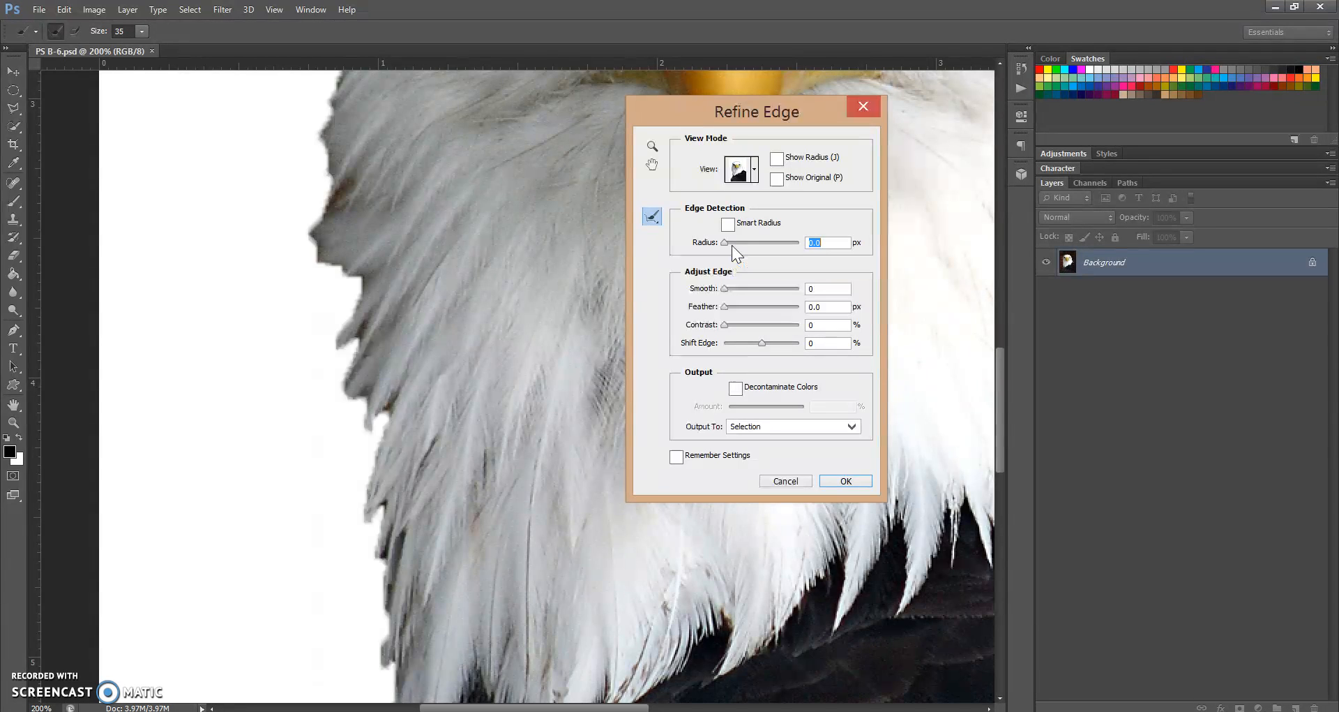
Set the Refine Edge detection radius to 30 px
{"action": "left_click_drag", "start_coordinate": [725, 244], "coordinate": [764, 244]}
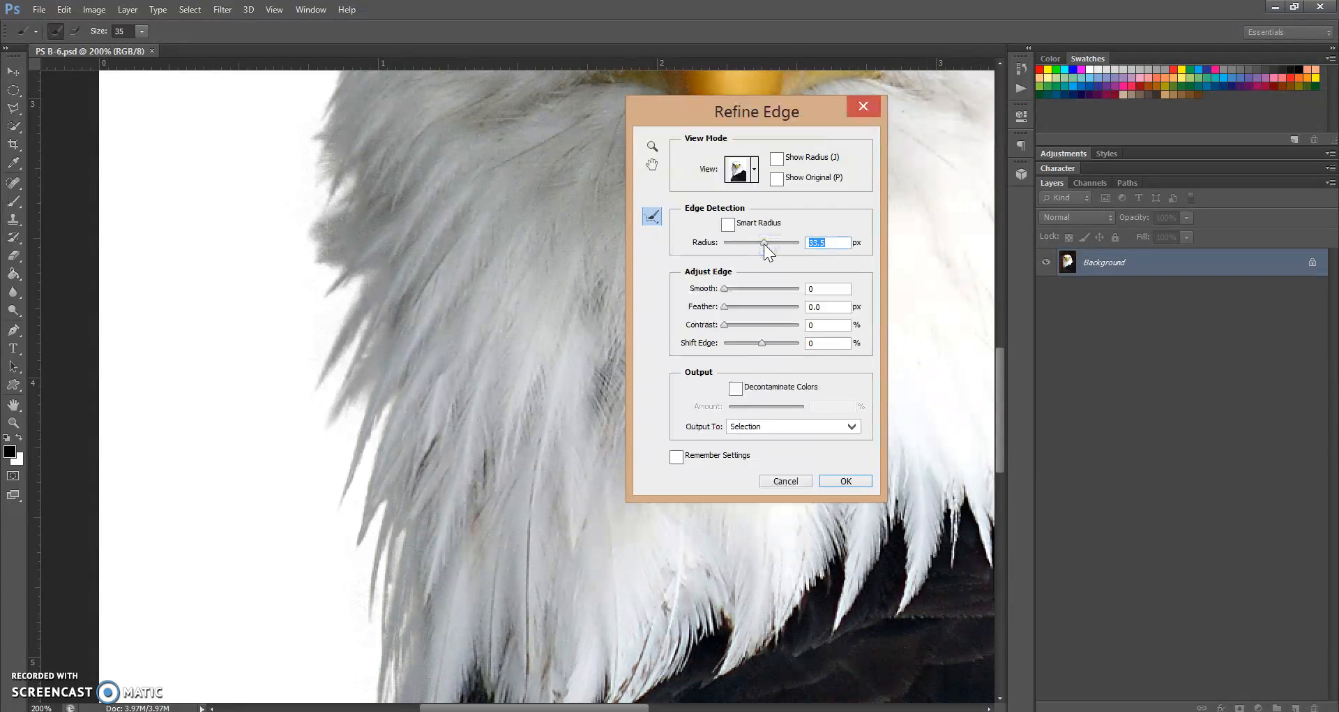
{"action": "left_click_drag", "start_coordinate": [768, 242], "coordinate": [763, 241]}
{"action": "left_click", "coordinate": [824, 241]}
{"action": "type", "text": "30"}
{"action": "left_click", "coordinate": [857, 273]}
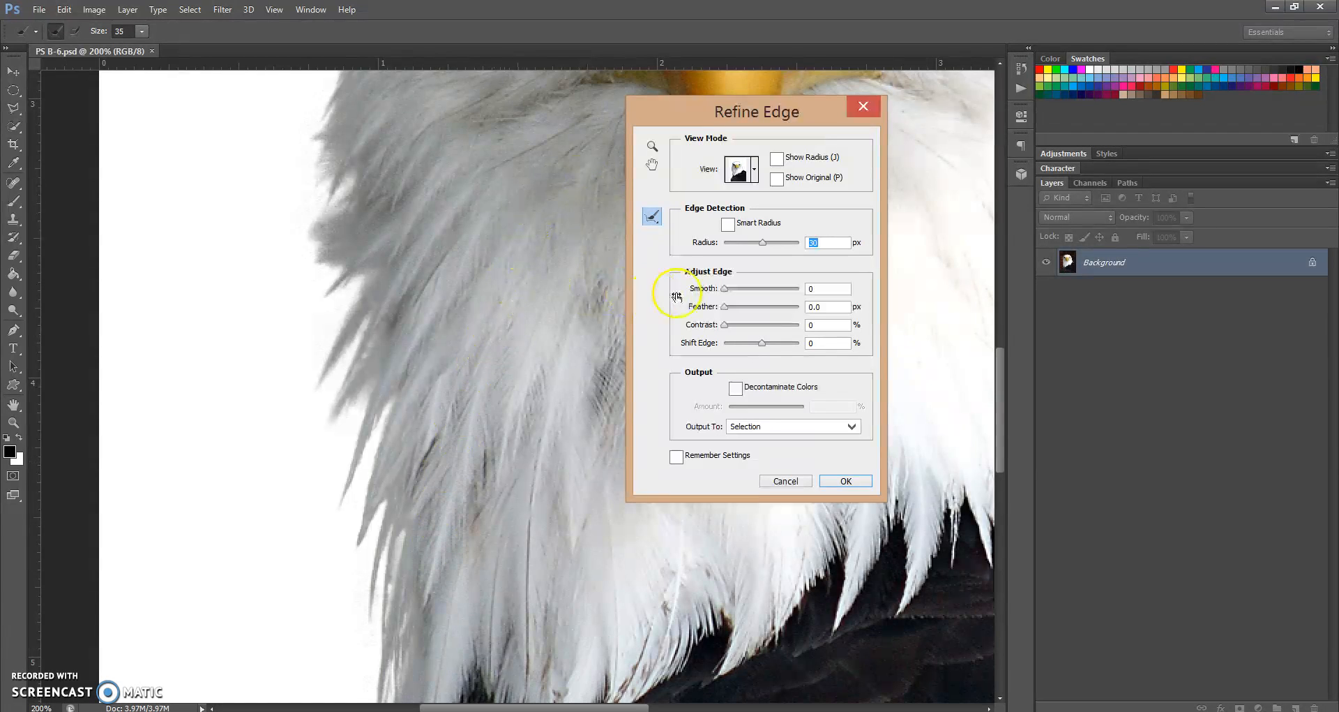
Refine the eagle's selection edge with Smooth 3 and Contrast 12%, and apply the refinement
{"action": "left_click_drag", "start_coordinate": [726, 289], "coordinate": [737, 290]}
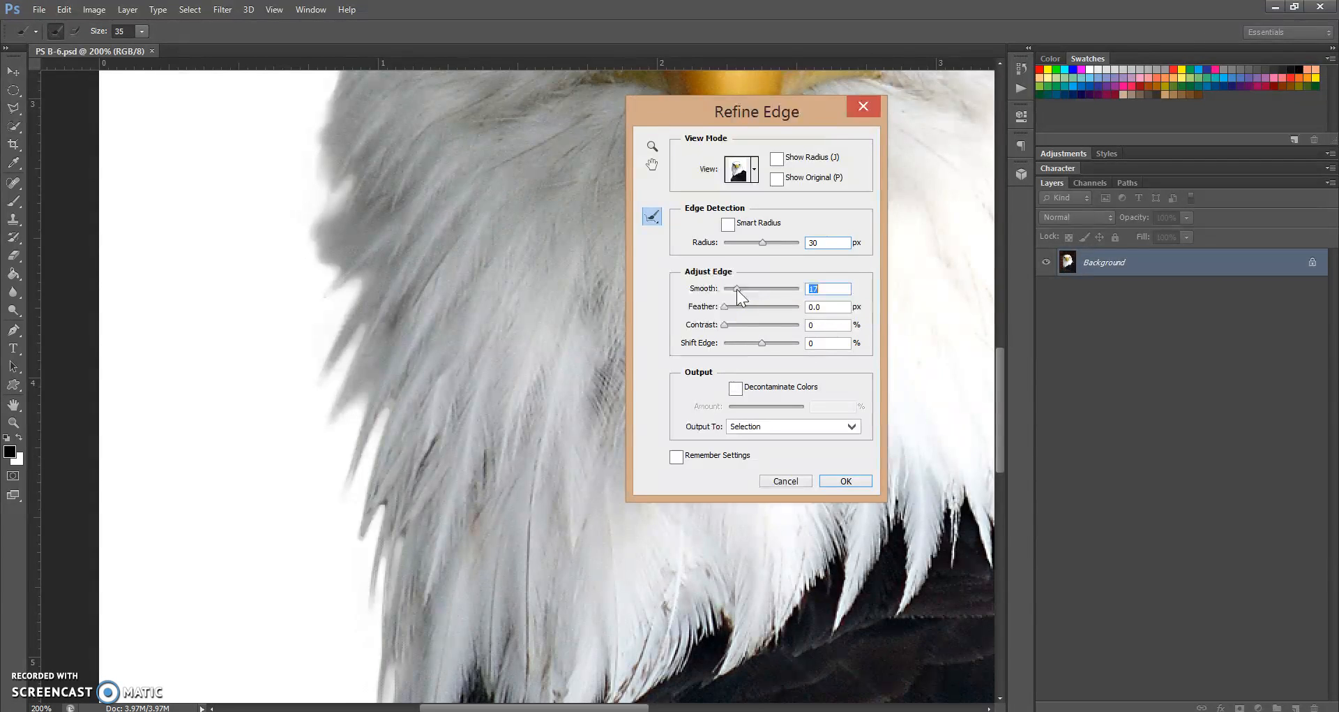
{"action": "left_click_drag", "start_coordinate": [737, 289], "coordinate": [728, 293]}
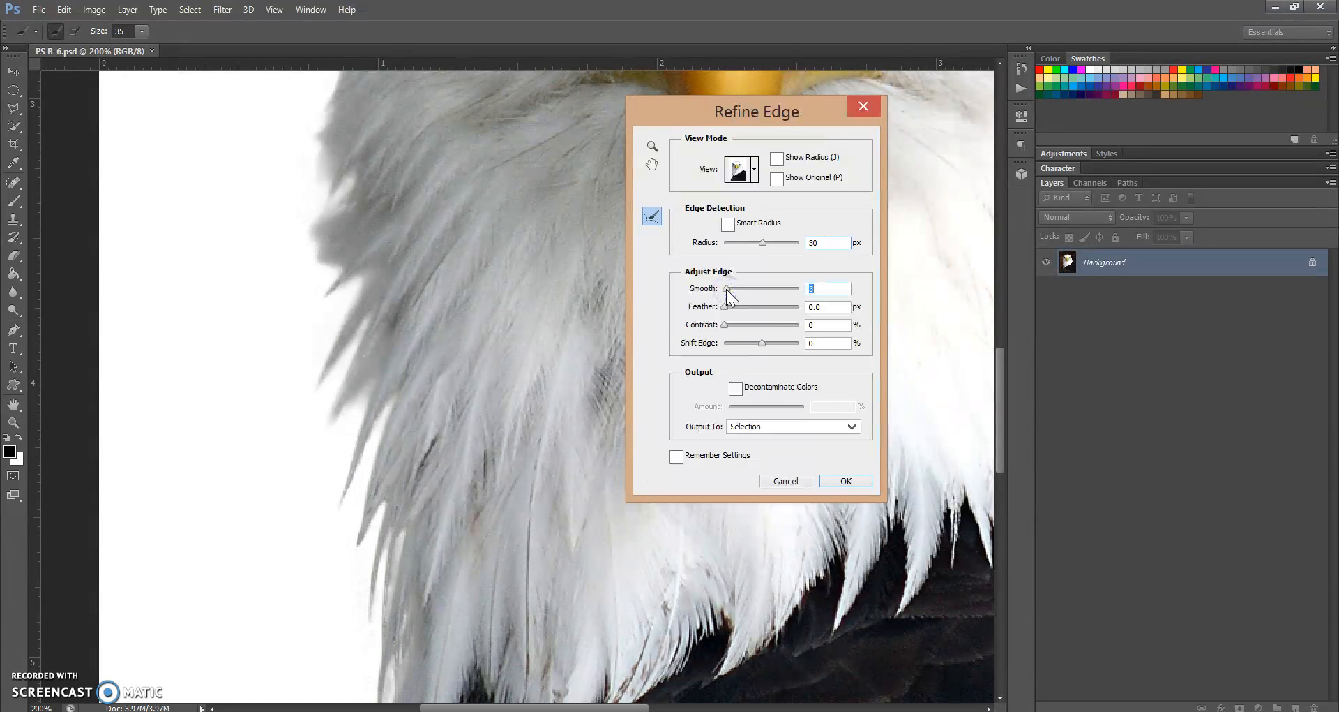
{"action": "left_click", "coordinate": [726, 311]}
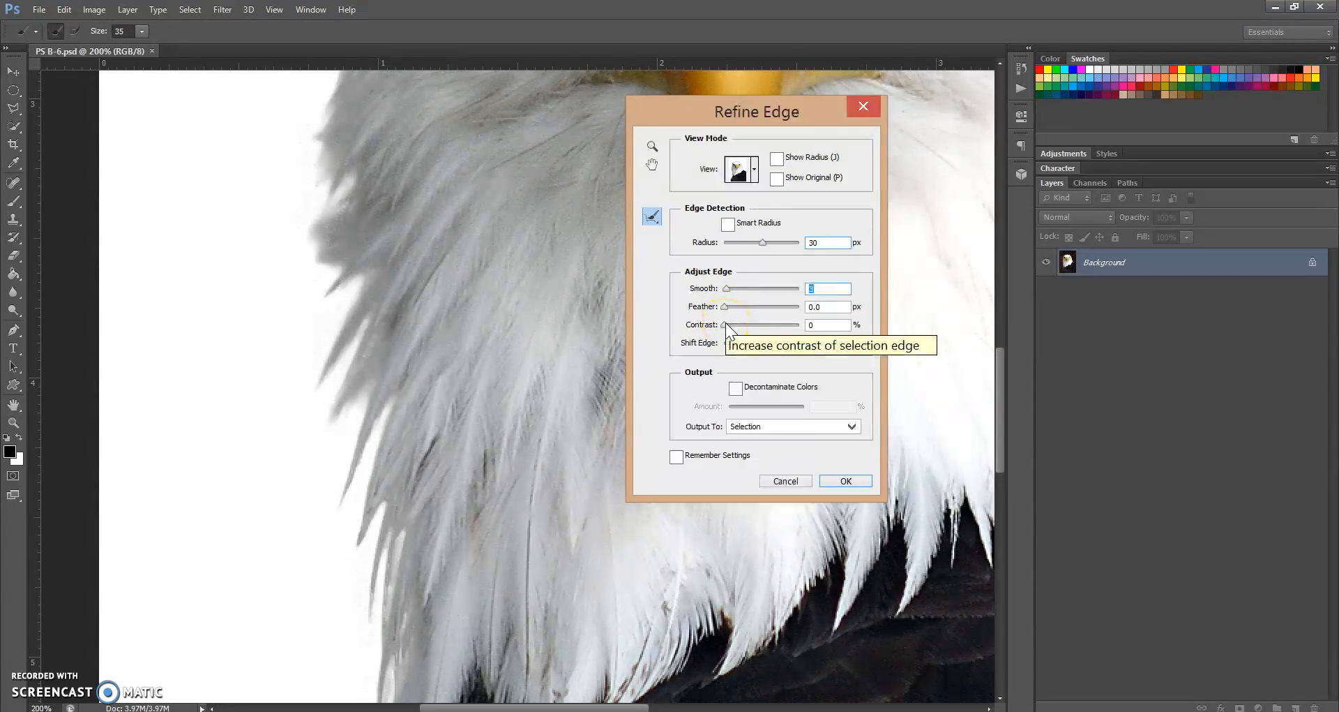
{"action": "left_click", "coordinate": [843, 323]}
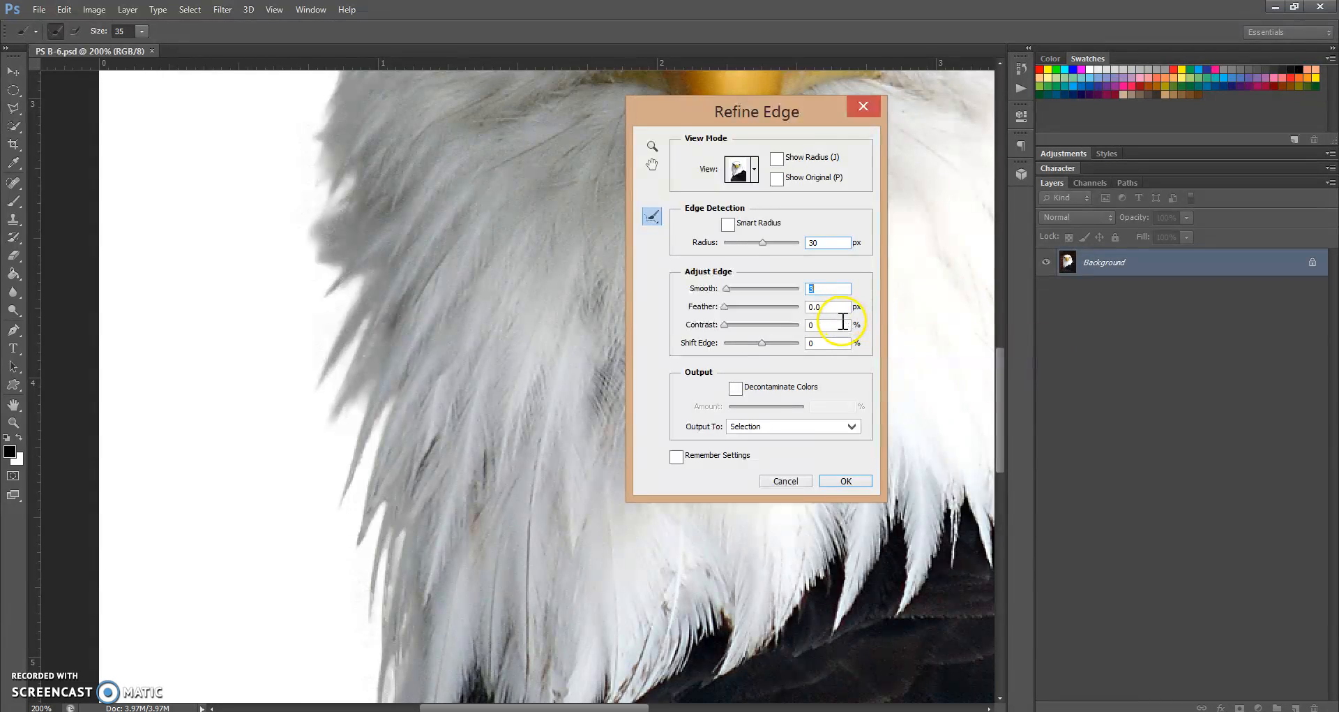
{"action": "key", "text": "BackSpace"}
{"action": "type", "text": "12"}
{"action": "left_click", "coordinate": [870, 364]}
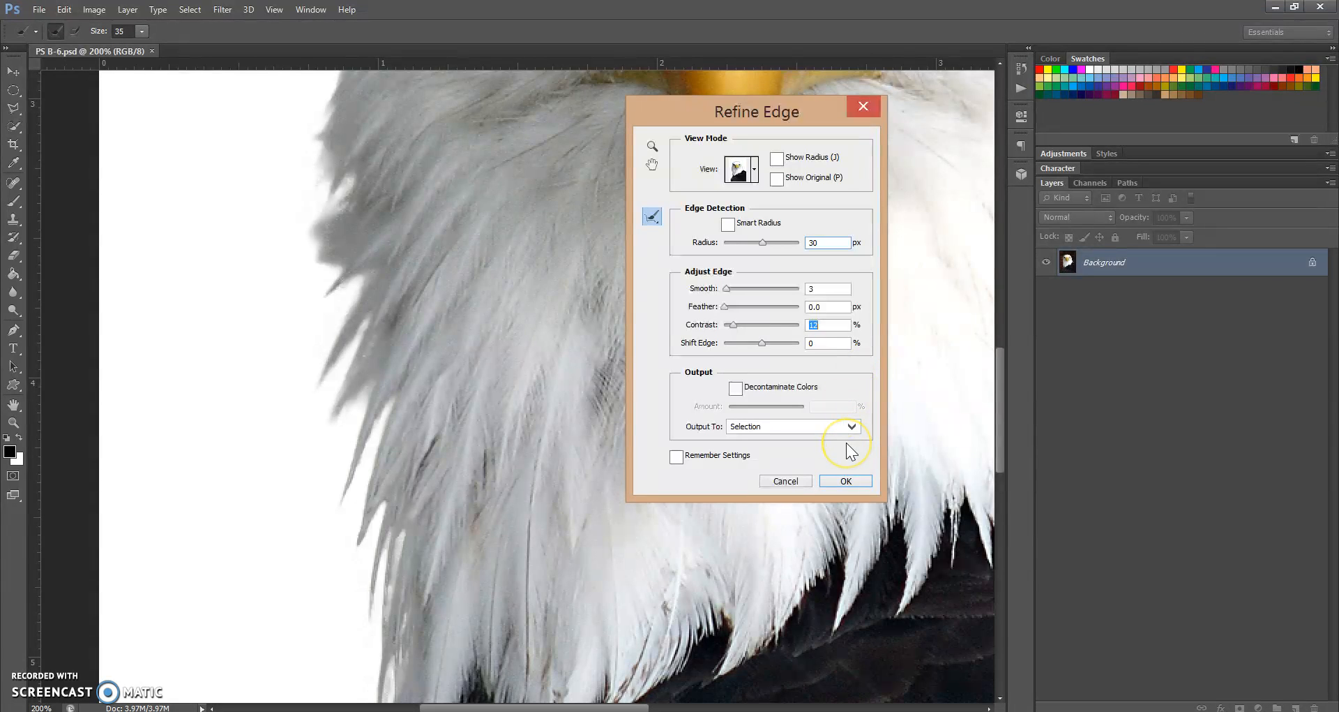
{"action": "left_click", "coordinate": [846, 481]}
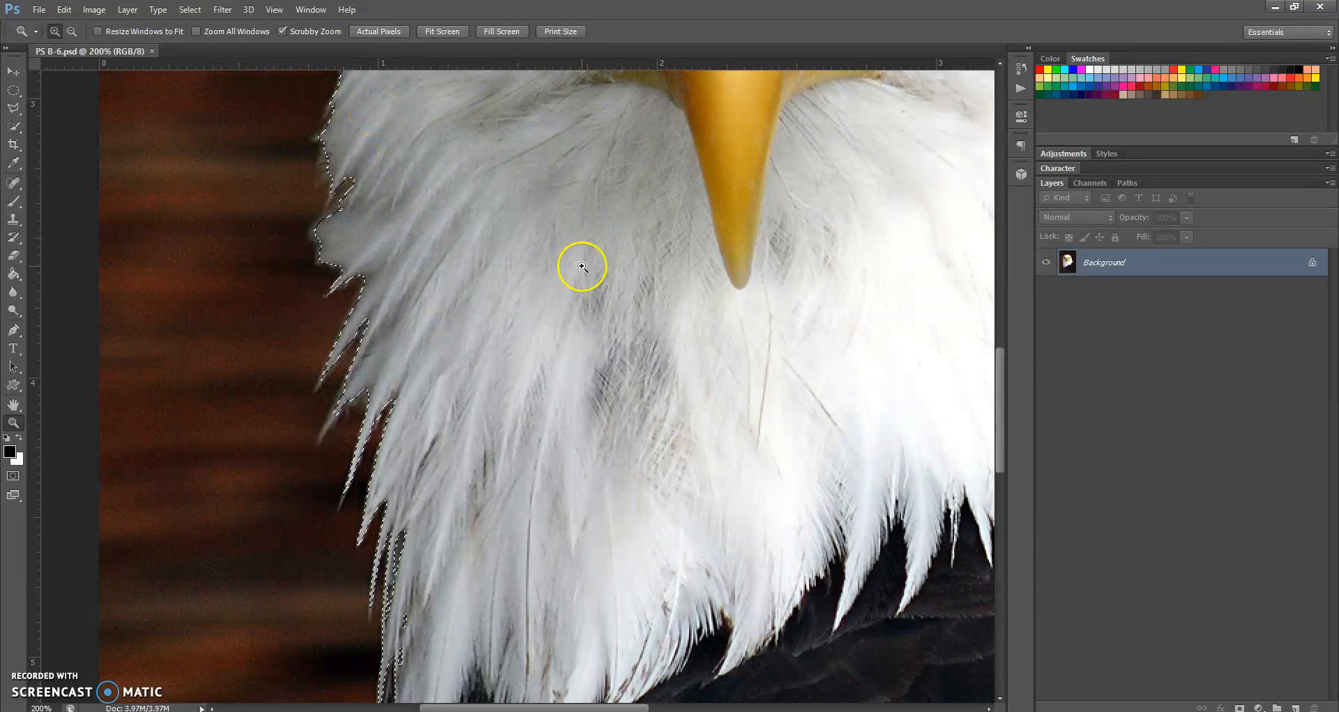
Invert the eagle selection so that the background around the bird is selected
{"action": "double_click", "coordinate": [13, 404]}
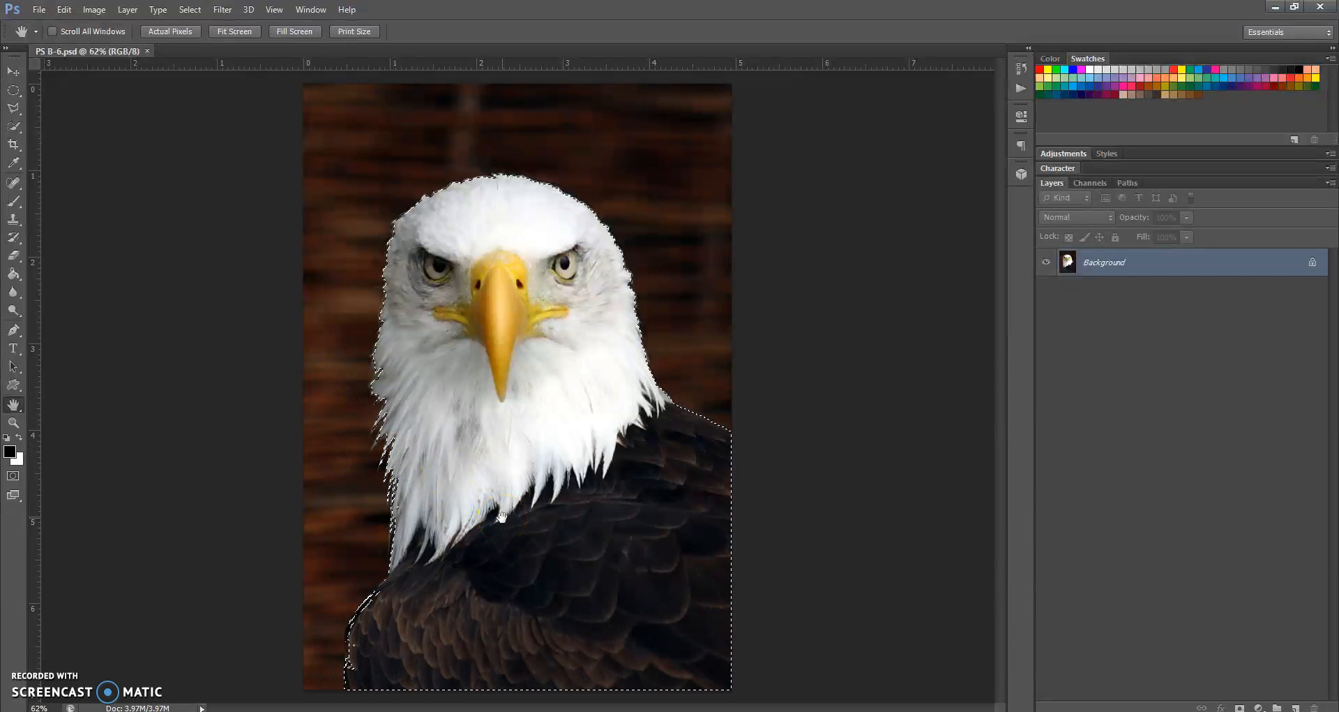
{"action": "left_click", "coordinate": [190, 10]}
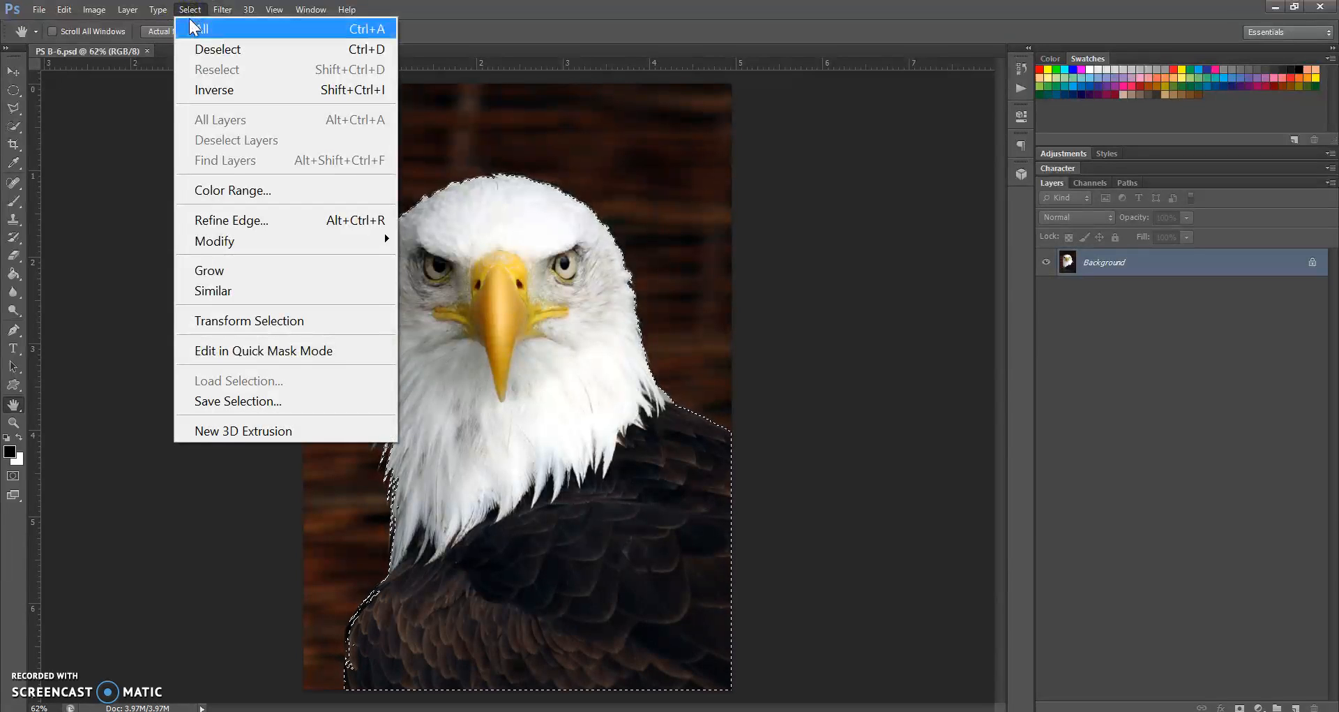
{"action": "left_click", "coordinate": [194, 11]}
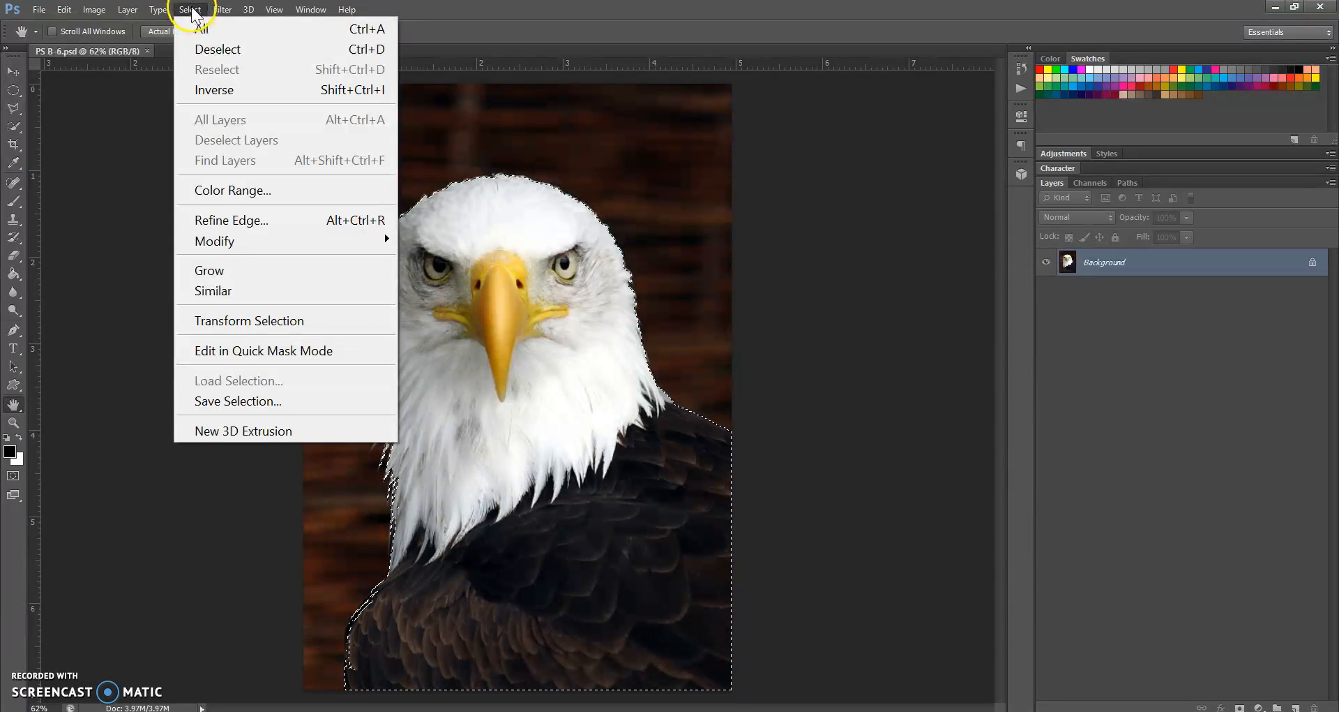
{"action": "left_click", "coordinate": [207, 92]}
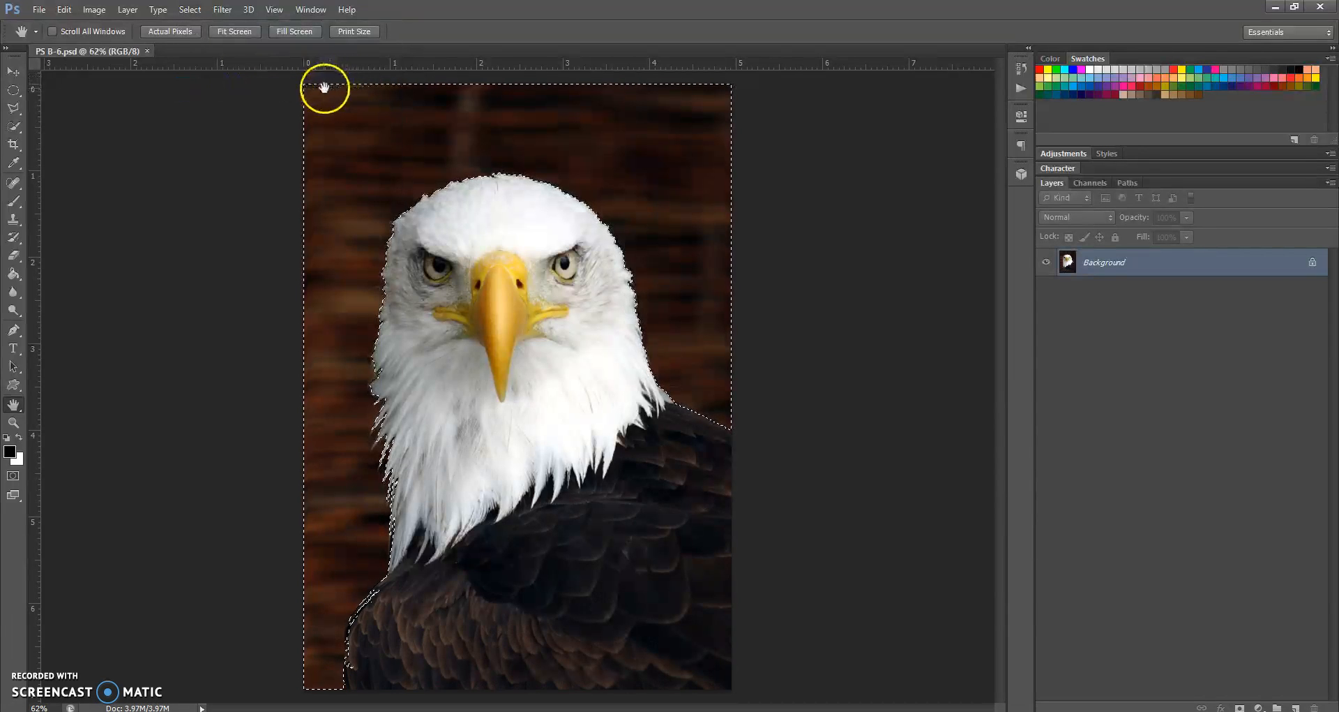
Choose pure blue as the foreground color and fill the selected background with it at 100% opacity
{"action": "left_click", "coordinate": [1074, 69]}
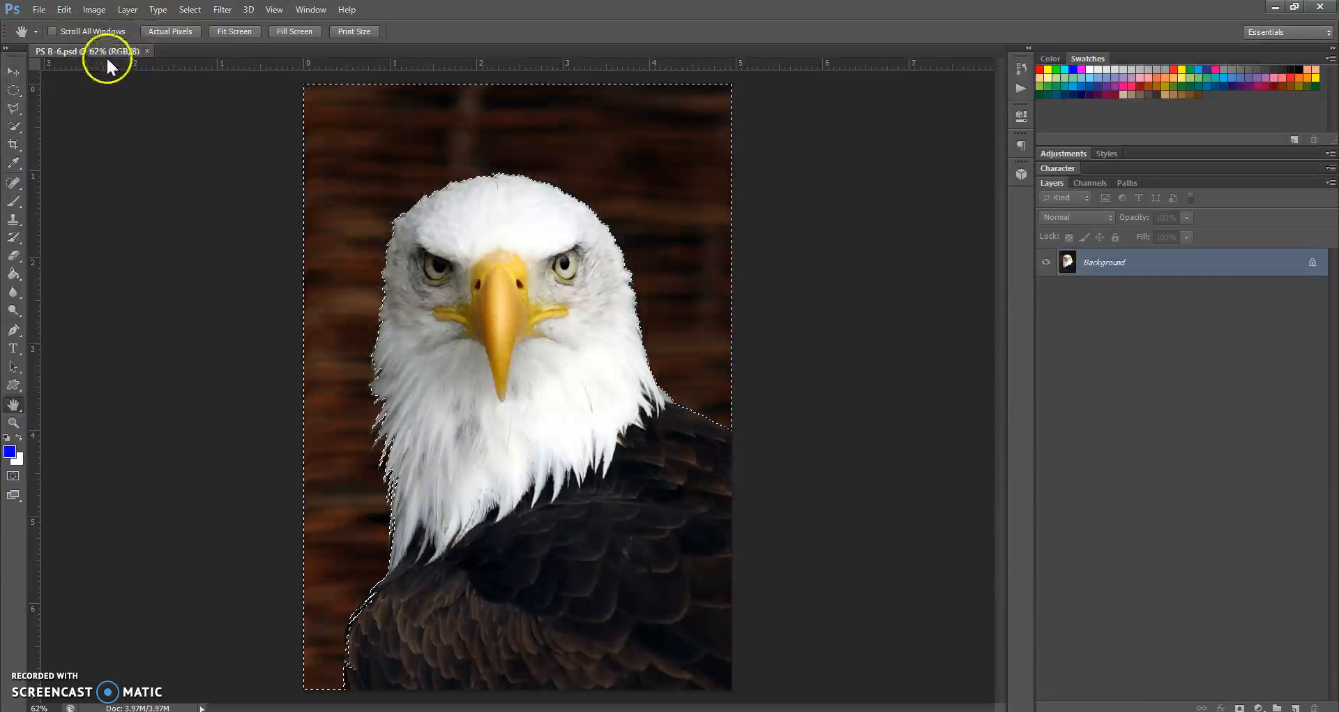
{"action": "left_click", "coordinate": [65, 9]}
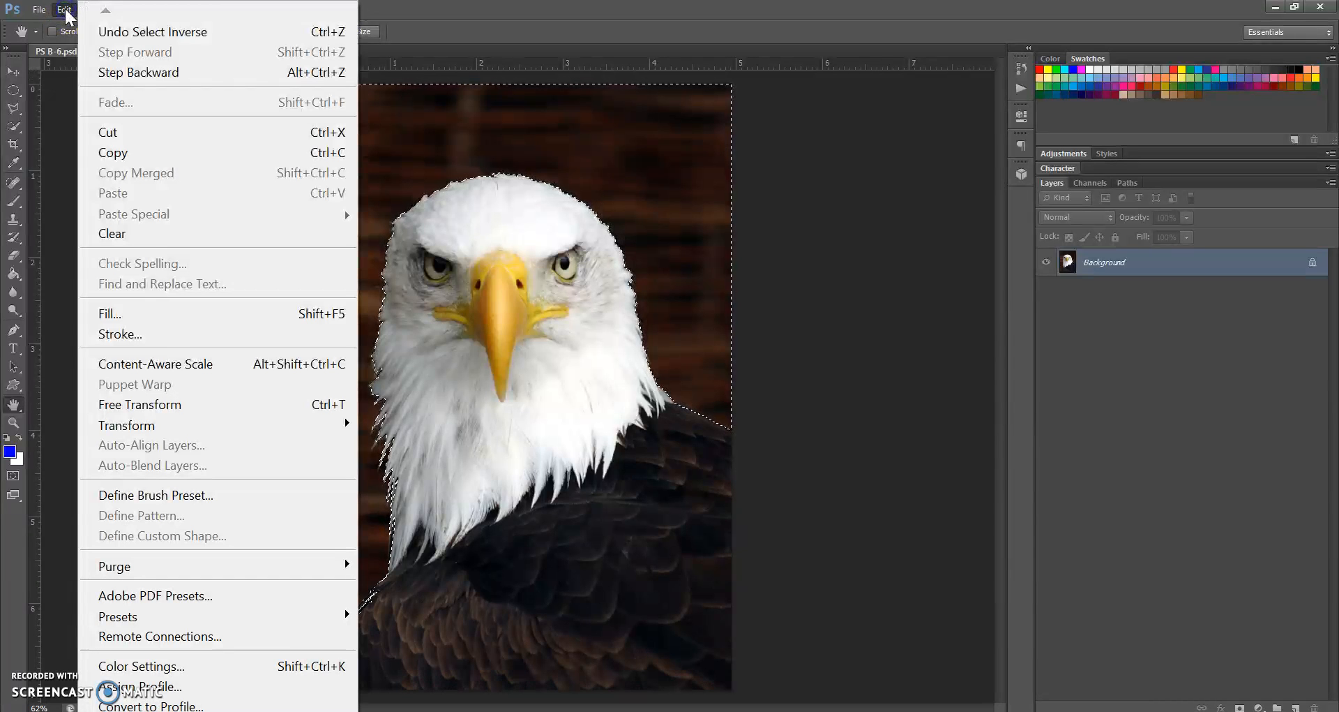
{"action": "left_click", "coordinate": [169, 313]}
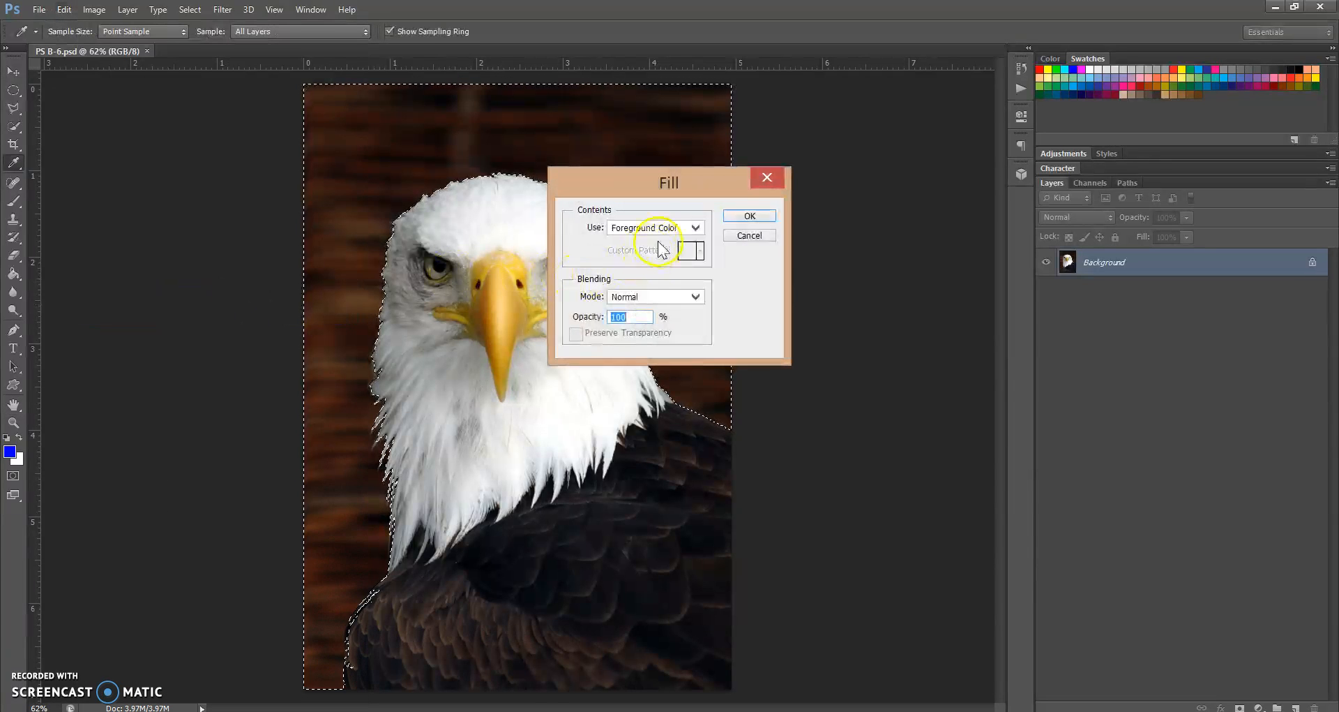
{"action": "left_click", "coordinate": [741, 216]}
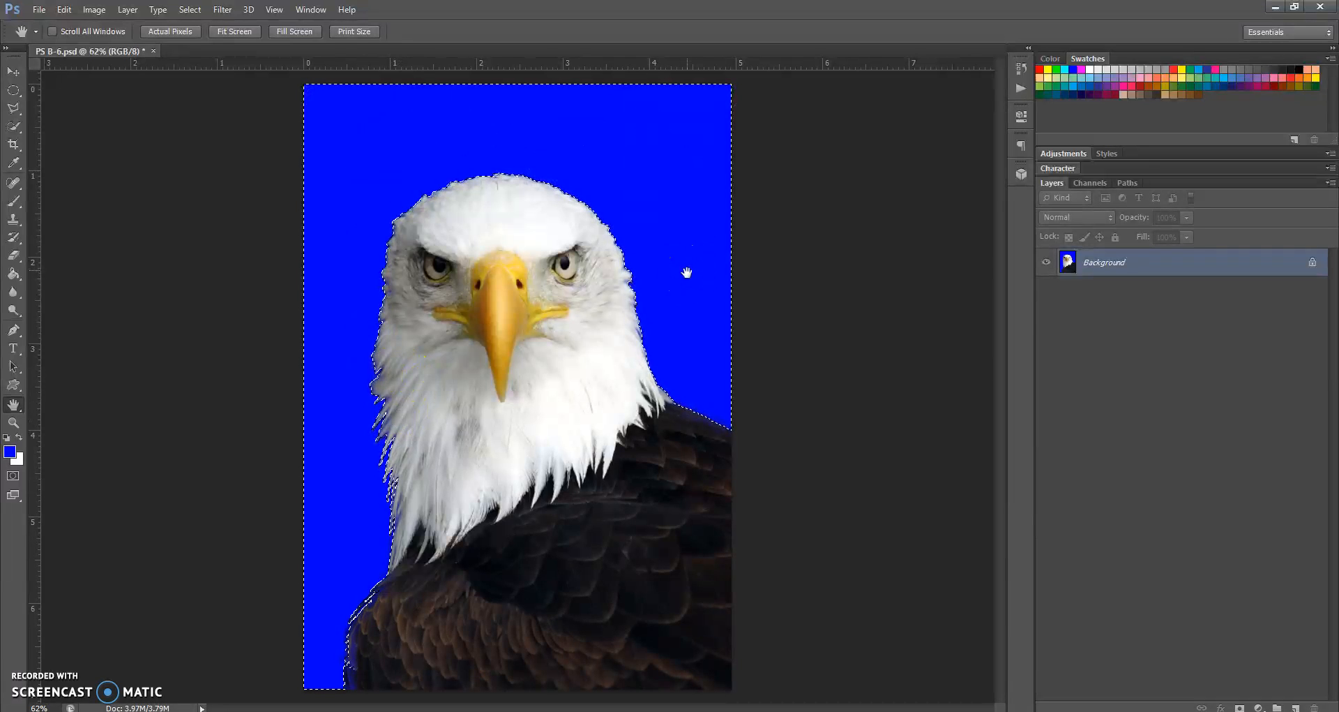
Change the foreground color to white and fill the selected background with it
{"action": "left_click", "coordinate": [1090, 69]}
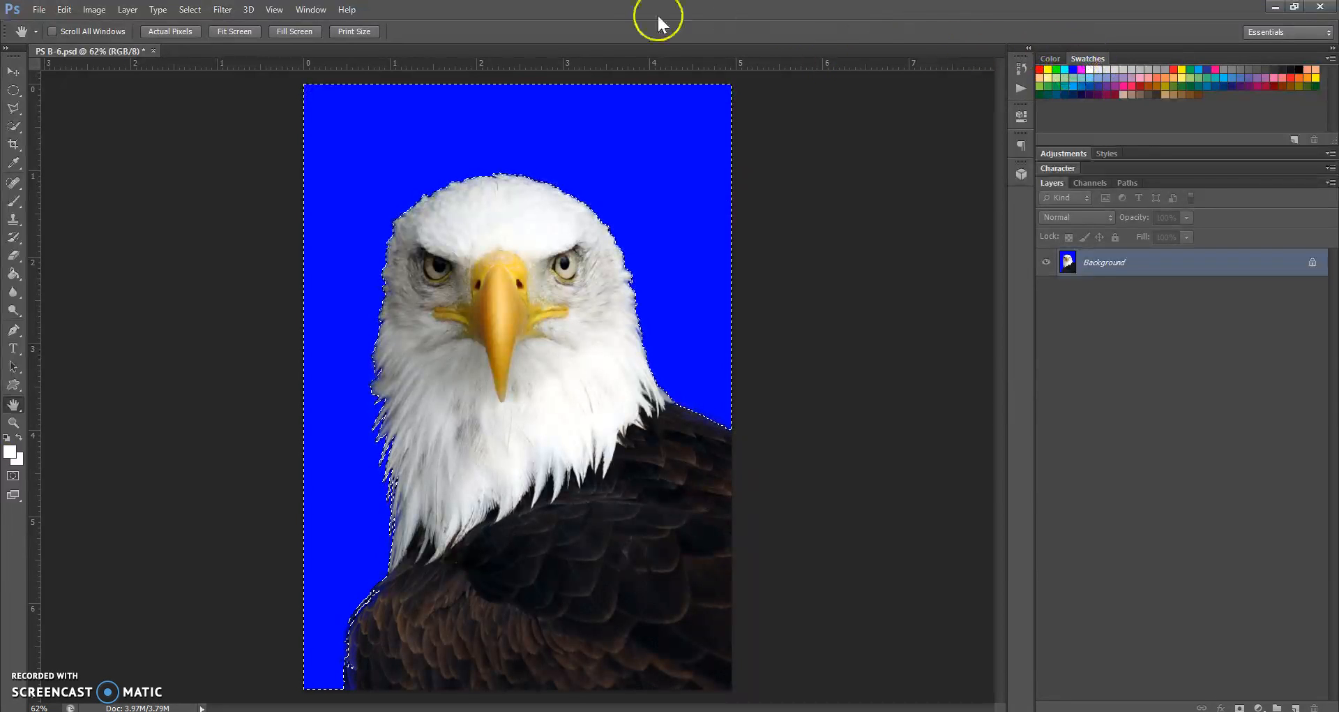
{"action": "left_click", "coordinate": [62, 11]}
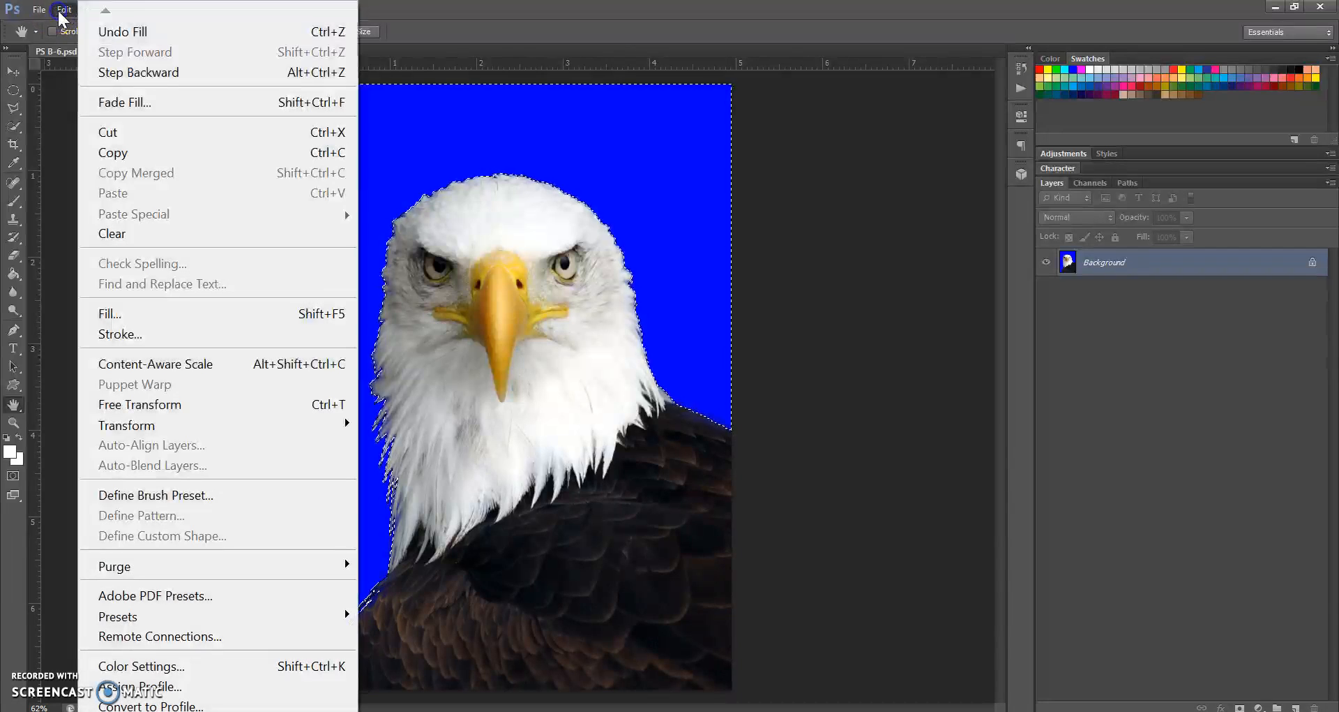
{"action": "left_click", "coordinate": [120, 314]}
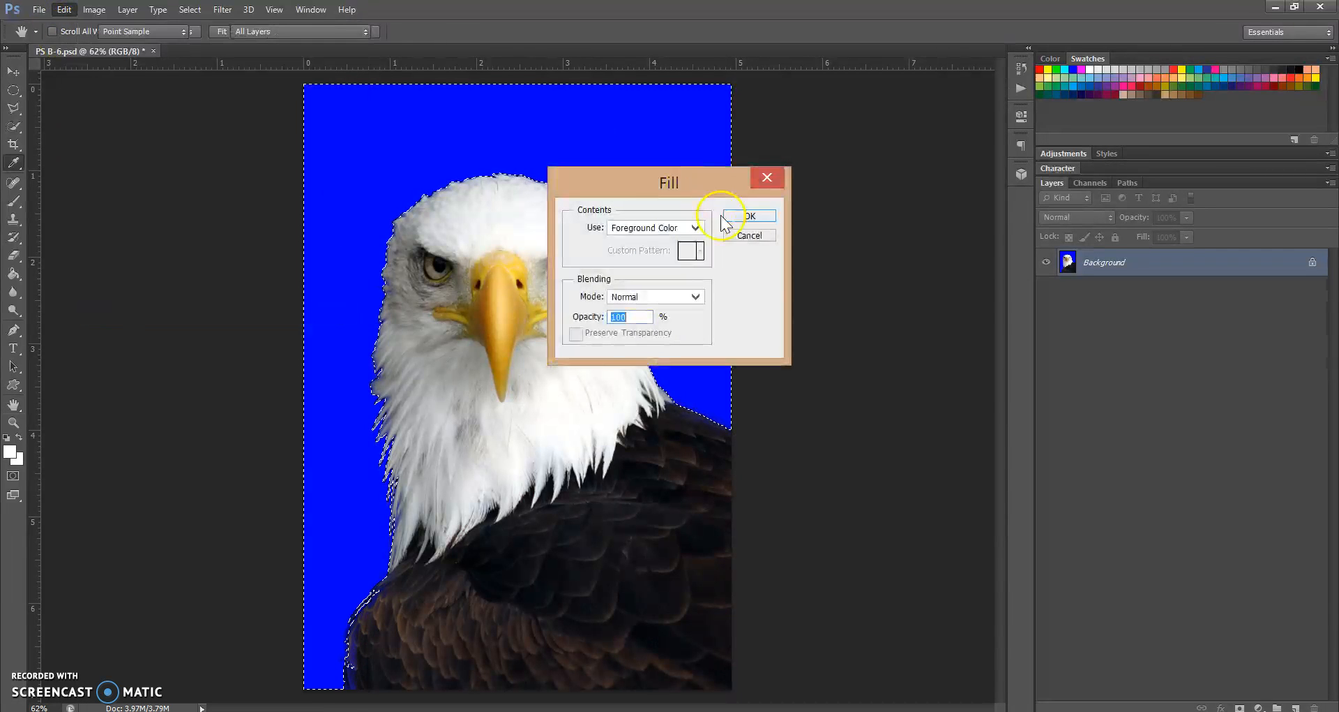
{"action": "left_click", "coordinate": [756, 214]}
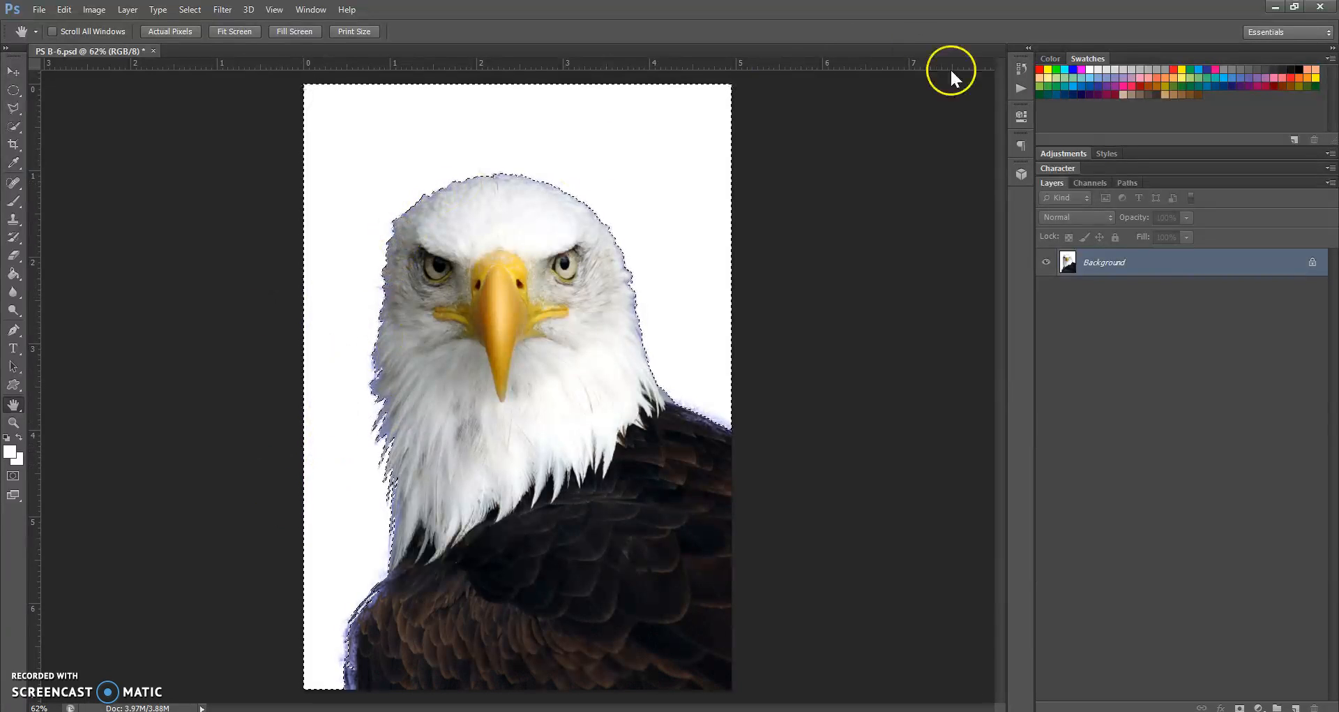
Switch the foreground color back to blue, refill the background around the eagle with it, and deselect
{"action": "left_click", "coordinate": [1073, 69]}
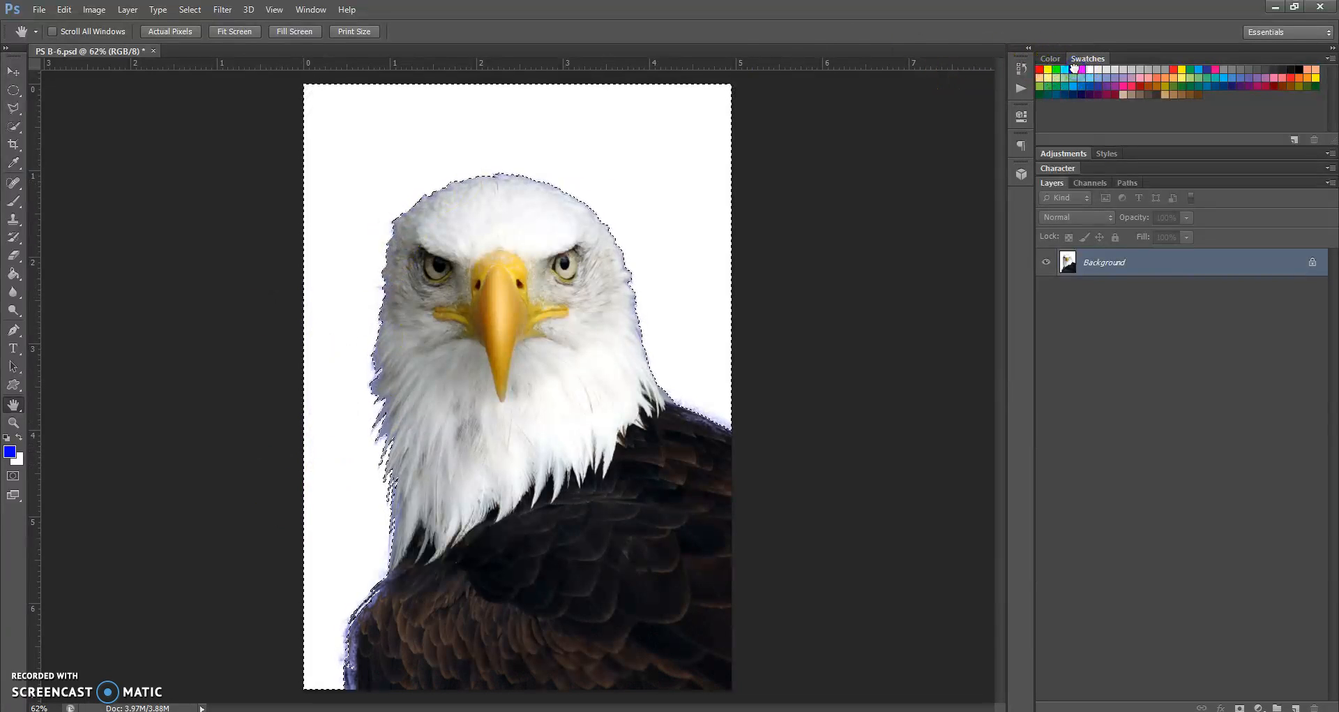
{"action": "left_click", "coordinate": [63, 10]}
{"action": "left_click", "coordinate": [65, 12]}
{"action": "left_click", "coordinate": [64, 10]}
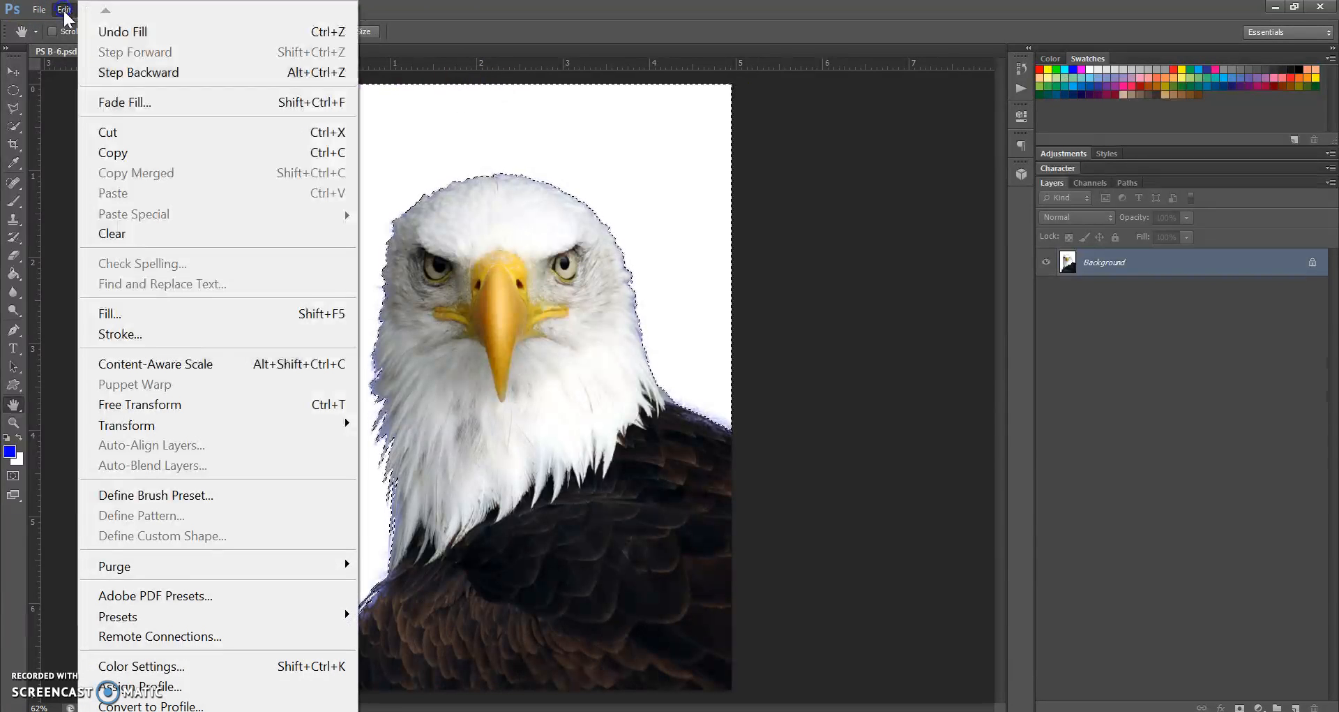
{"action": "left_click", "coordinate": [126, 318]}
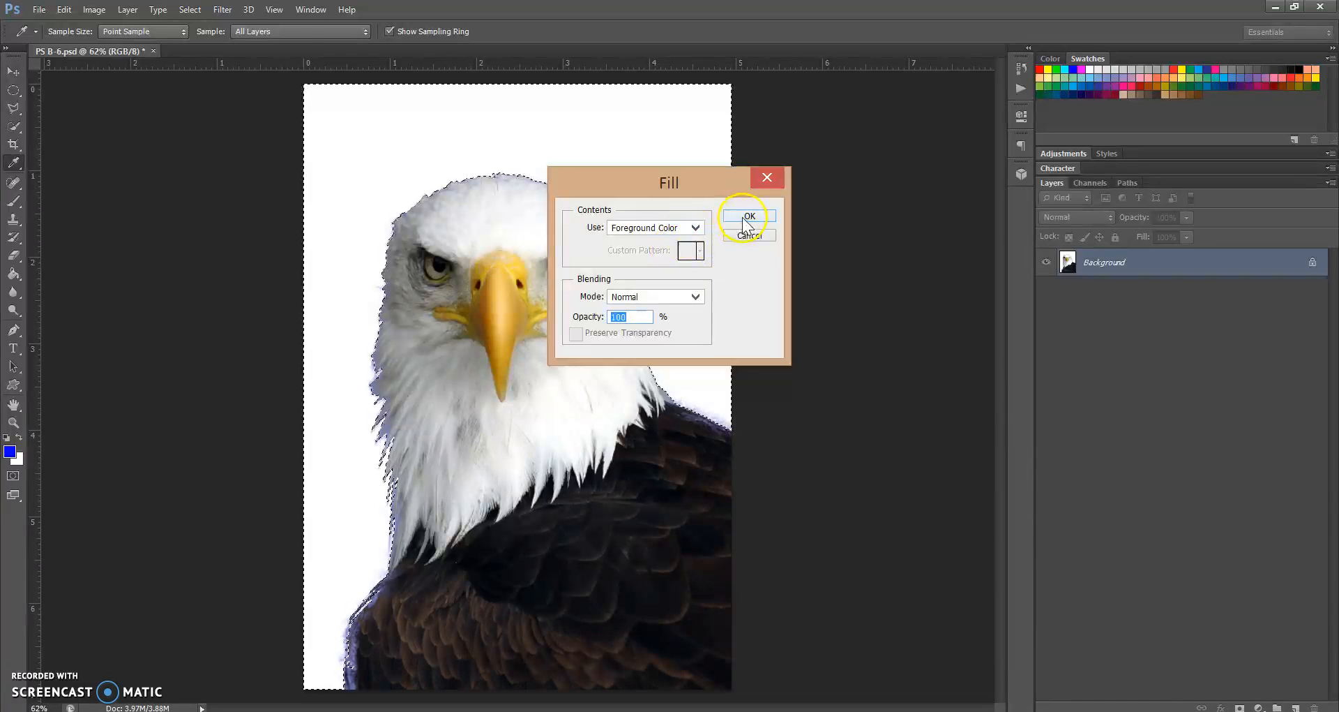
{"action": "key", "text": "space"}
{"action": "left_click", "coordinate": [745, 217]}
{"action": "key", "text": "ctrl+d"}
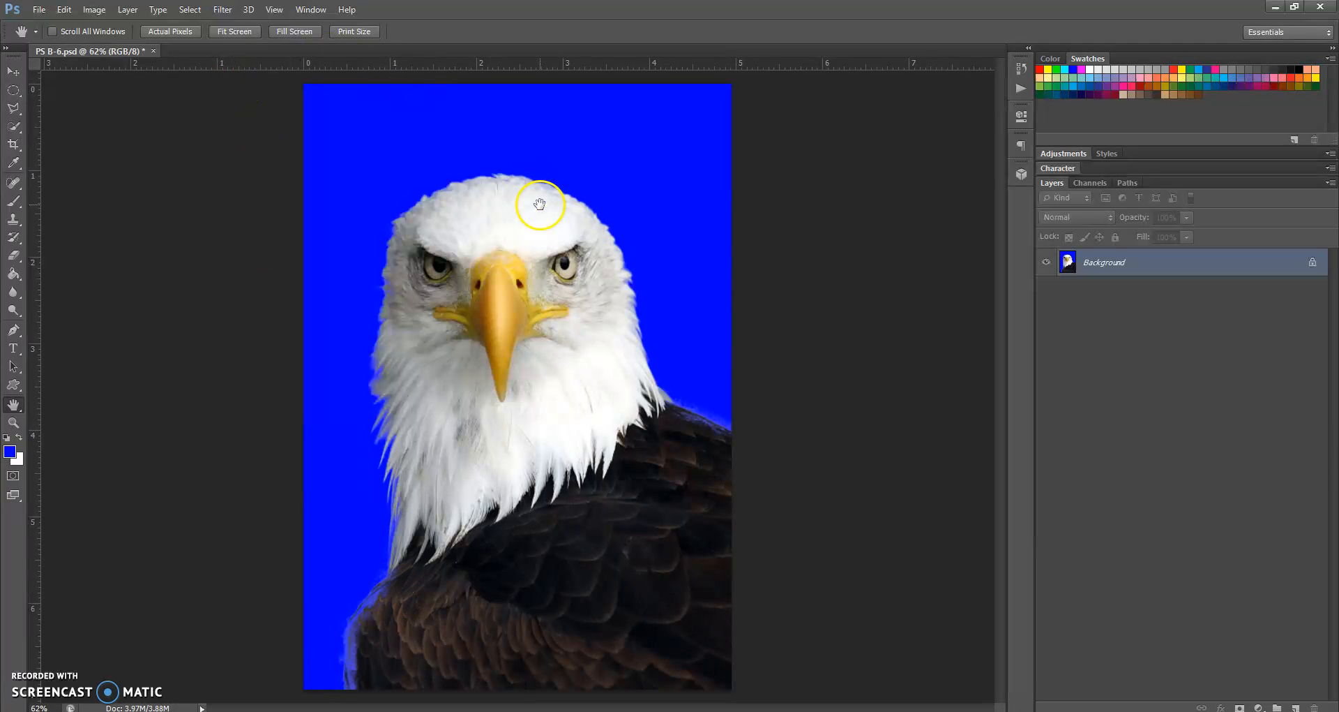
Close PS B-6.psd without saving the changes
{"action": "left_click", "coordinate": [202, 12]}
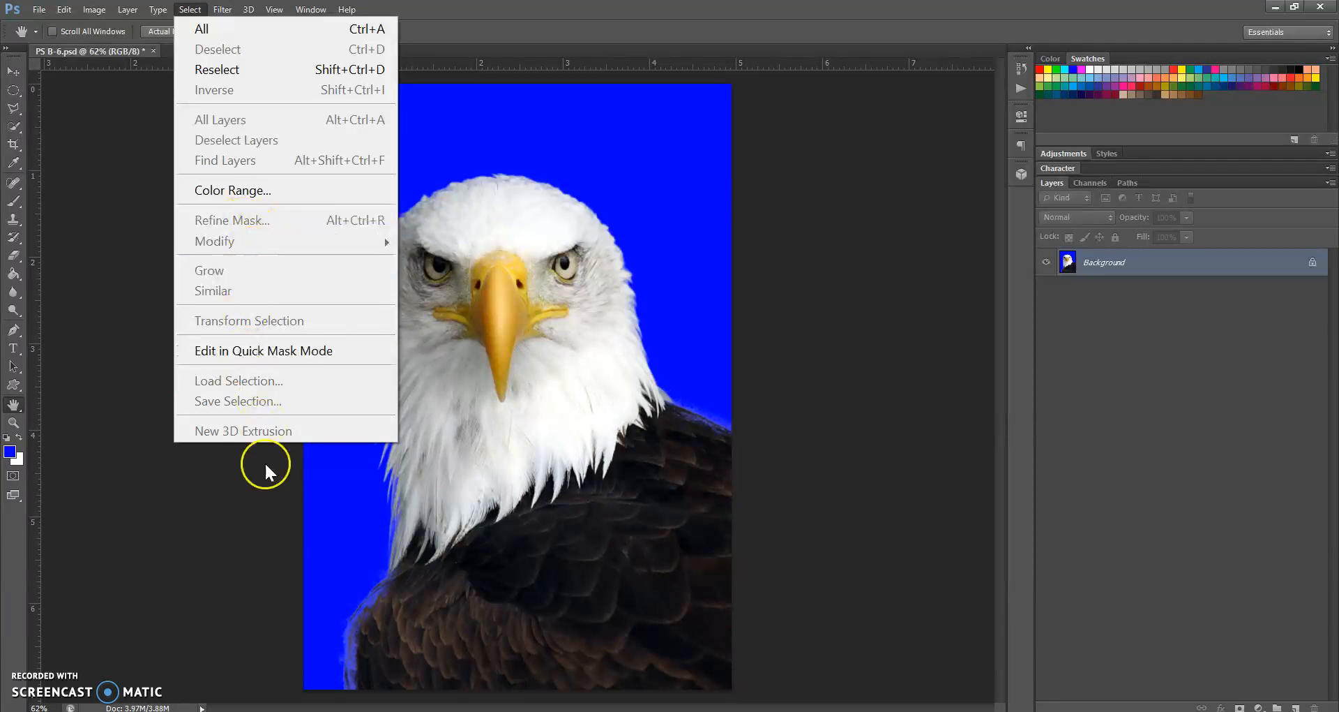
{"action": "left_click", "coordinate": [310, 529]}
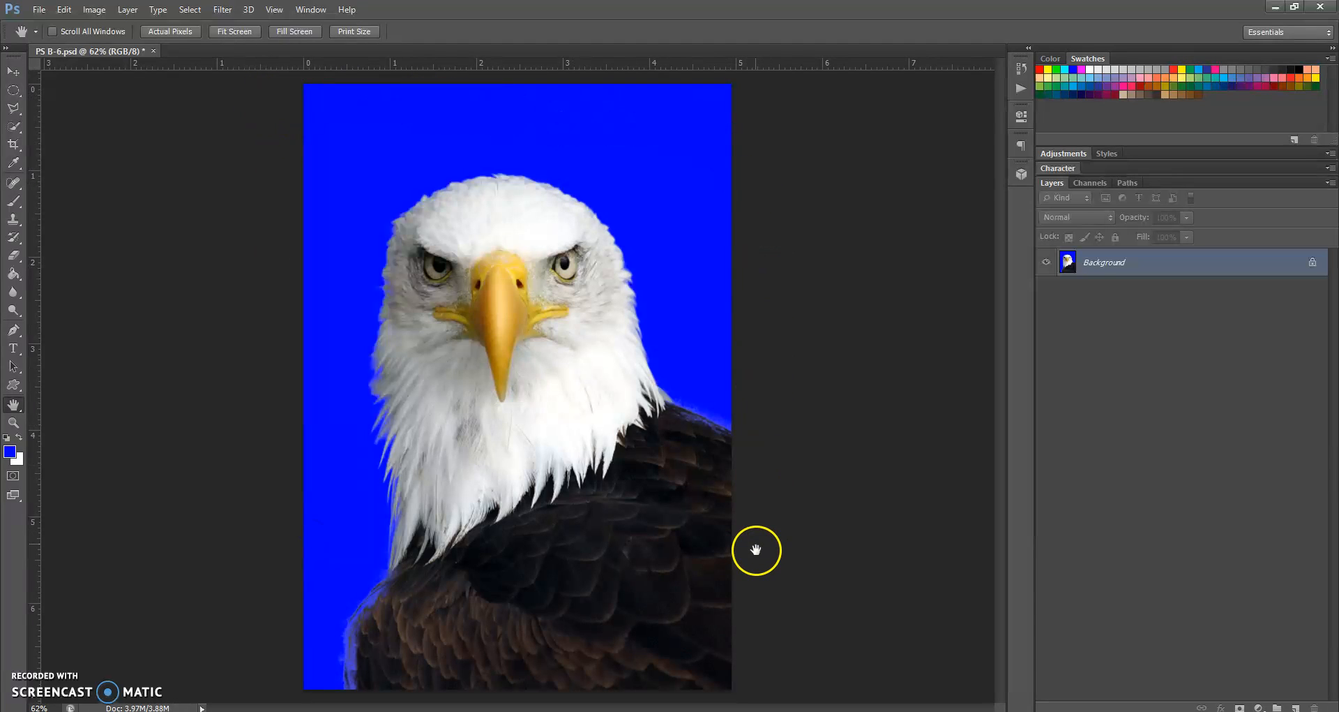
{"action": "left_click", "coordinate": [154, 51]}
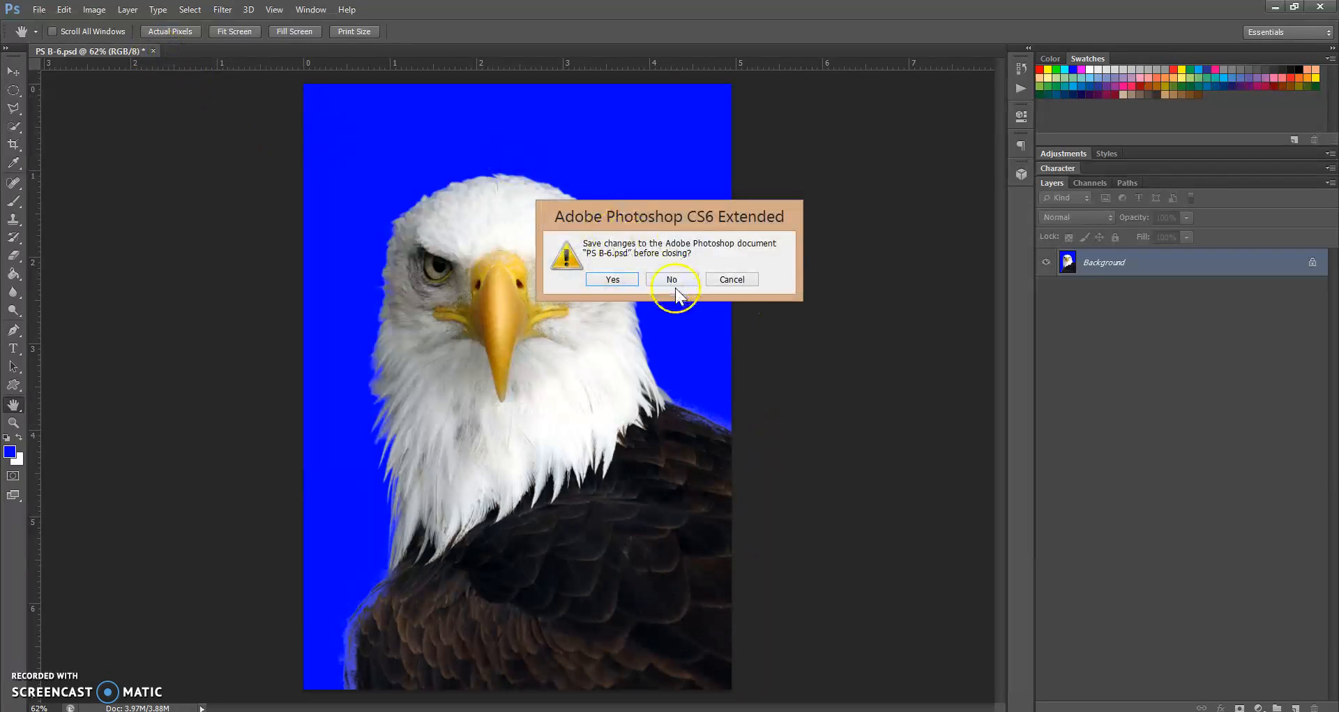
{"action": "left_click", "coordinate": [672, 279]}
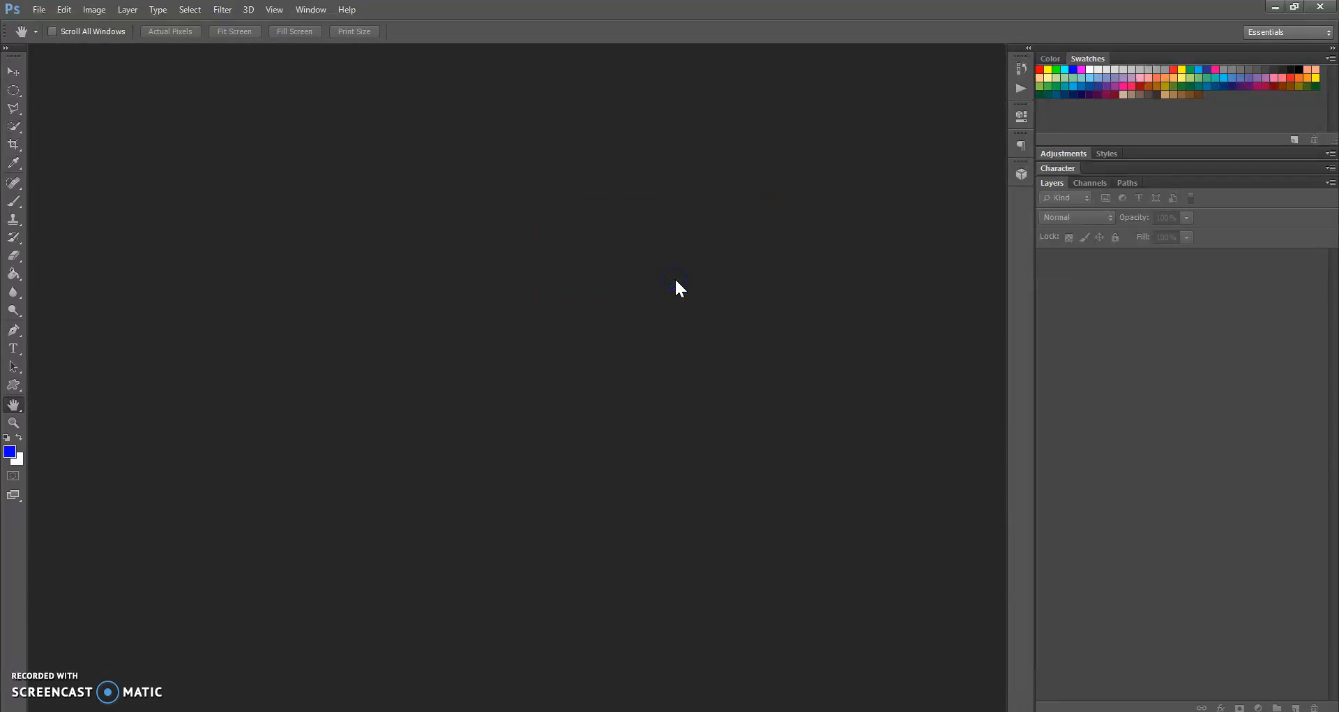